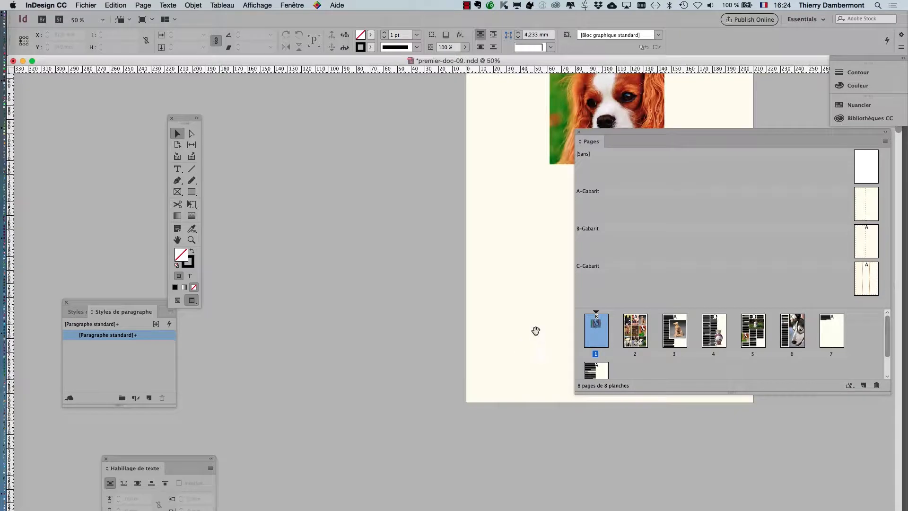
Review the layout of the document's pages, from page 2 through page 4
drag(536, 330, 284, 349)
double_click(635, 345)
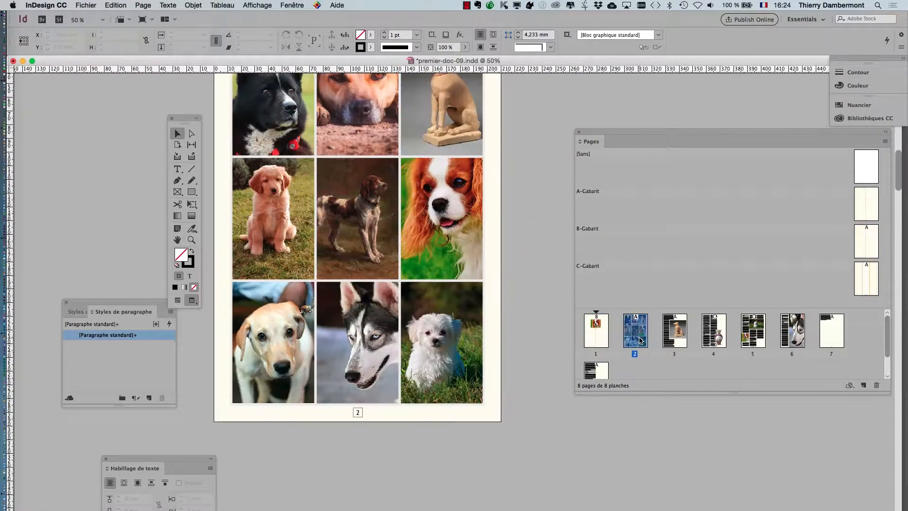
scroll(507, 370, down, 5)
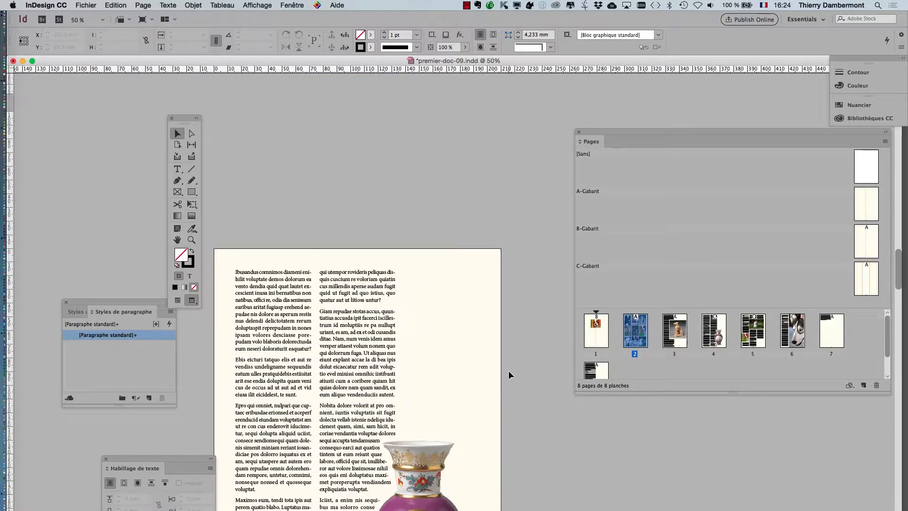
scroll(508, 372, down, 10)
scroll(508, 390, down, 10)
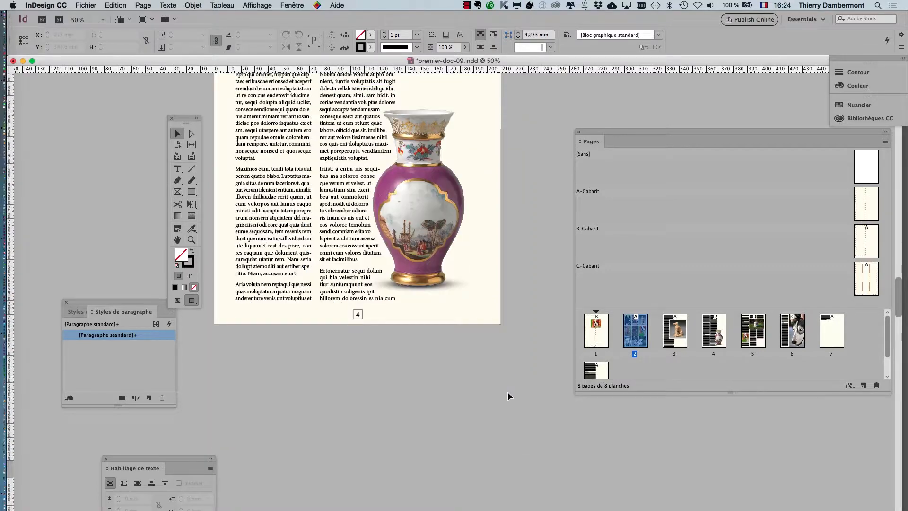
scroll(507, 390, up, 8)
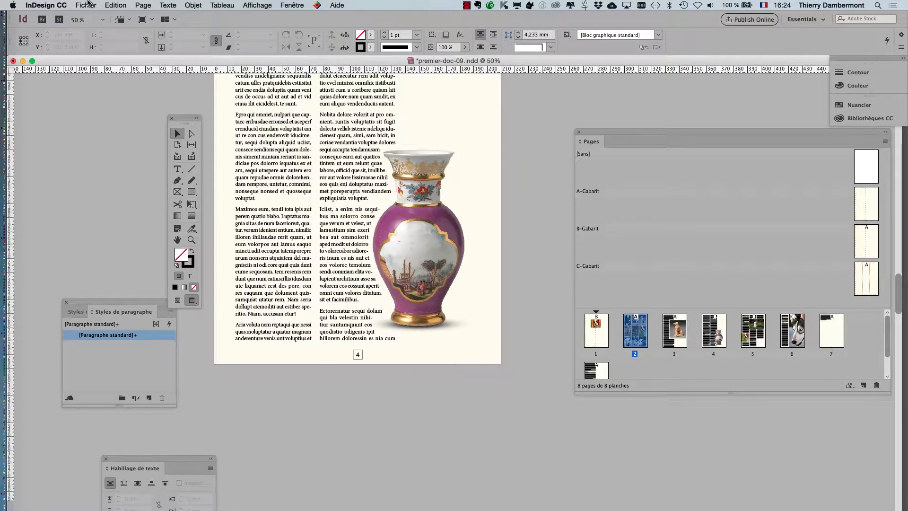
Start an Adobe PDF (impression) export to the JOUR 5 IVE folder, named premier-doc-01-sans-sous-echant-VS3.pdf
click(86, 6)
click(96, 169)
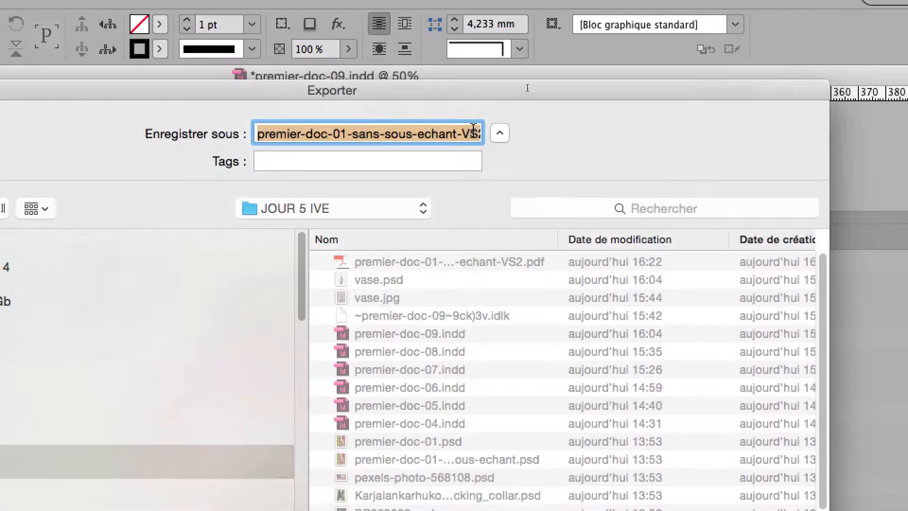
click(476, 131)
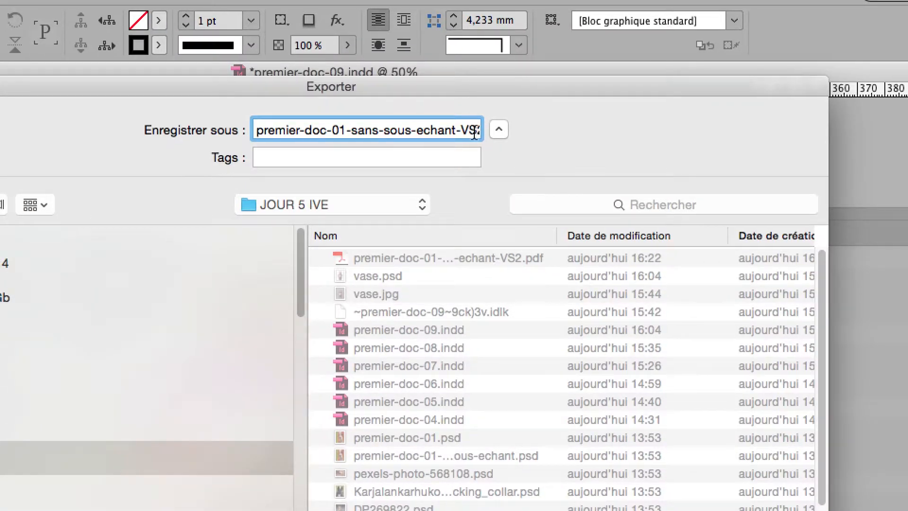
key(Right)
drag(454, 129, 449, 130)
text(3)
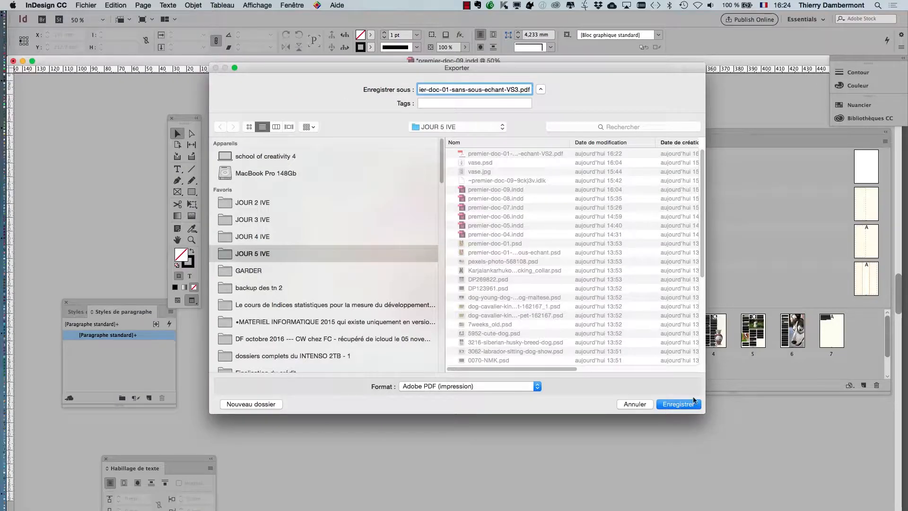
key(Return)
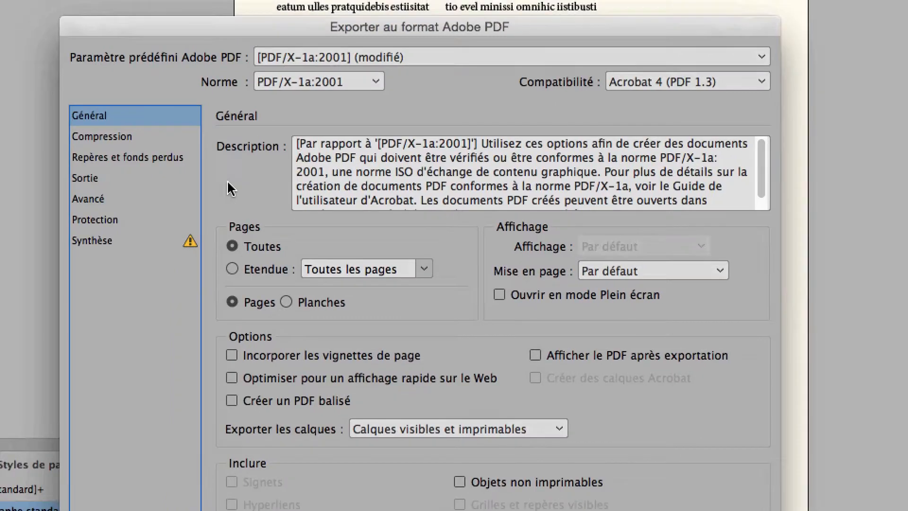
Turn off all printer's marks for the PDF export and set the PDF standard to Sans
click(94, 107)
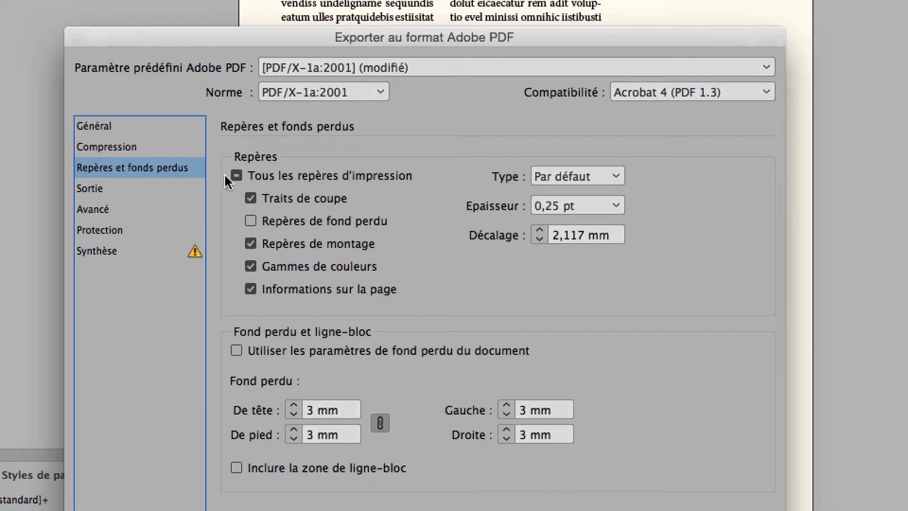
click(227, 176)
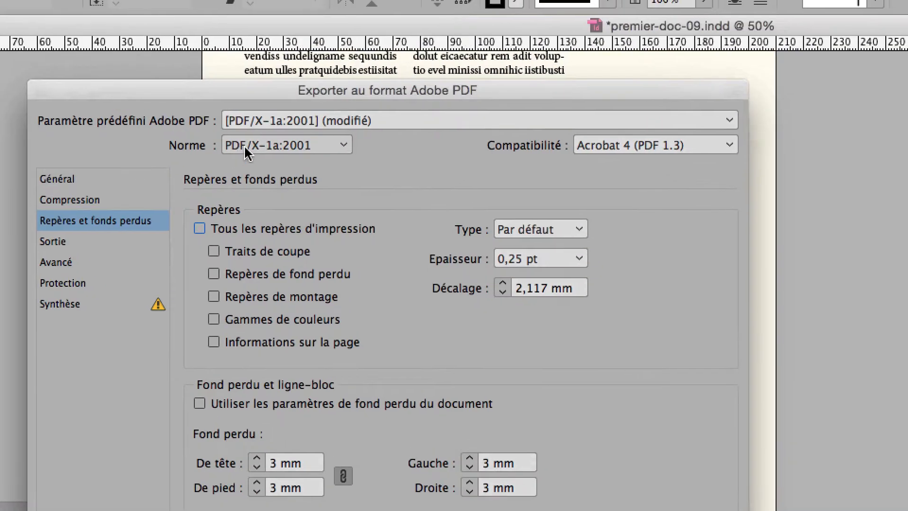
click(282, 92)
click(272, 115)
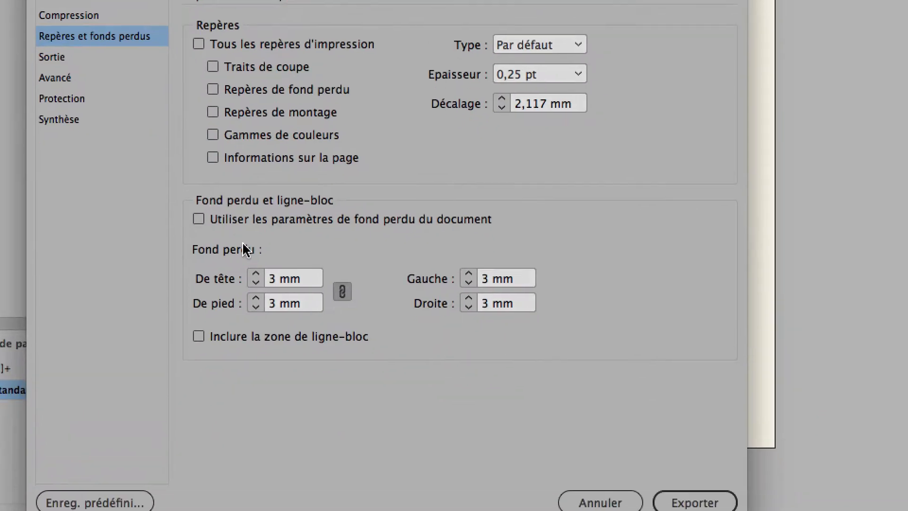
Set all four bleeds to 0 mm and the colour conversion to Aucune conversion de la couleur, and export the PDF
click(246, 259)
click(247, 259)
click(246, 258)
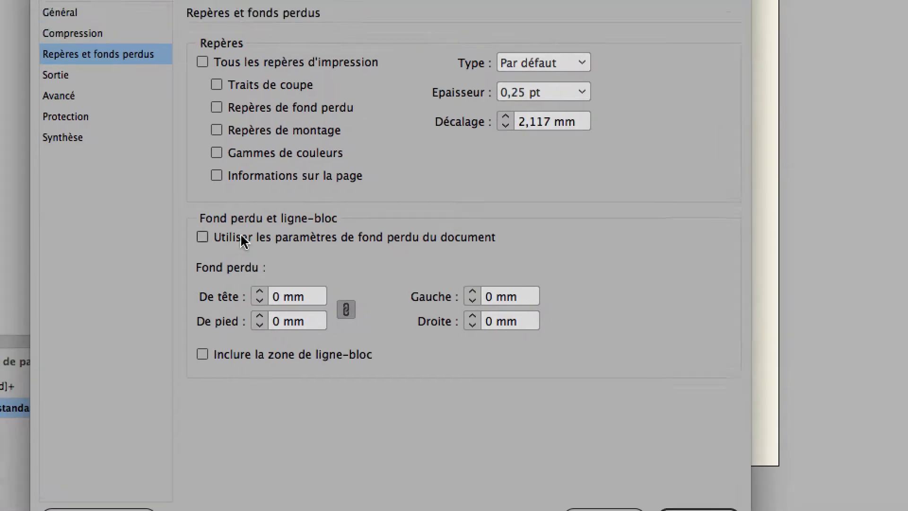
click(191, 181)
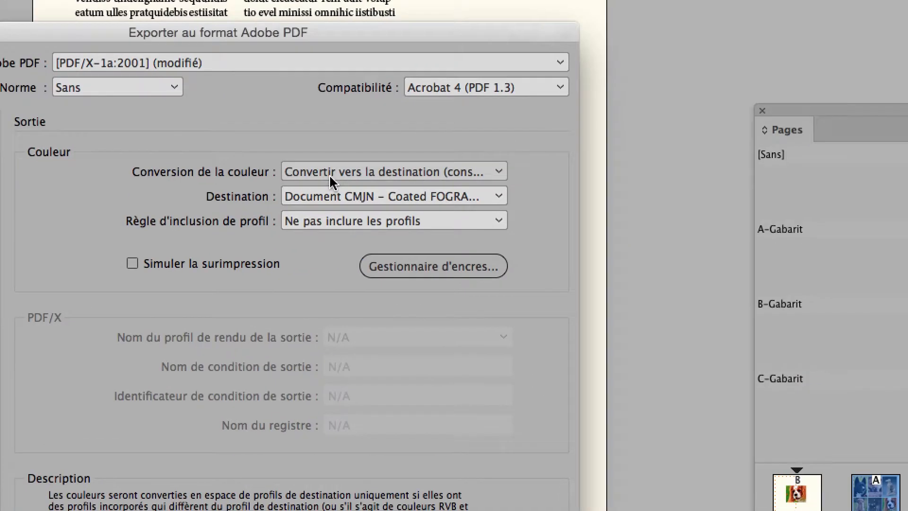
click(561, 174)
click(565, 187)
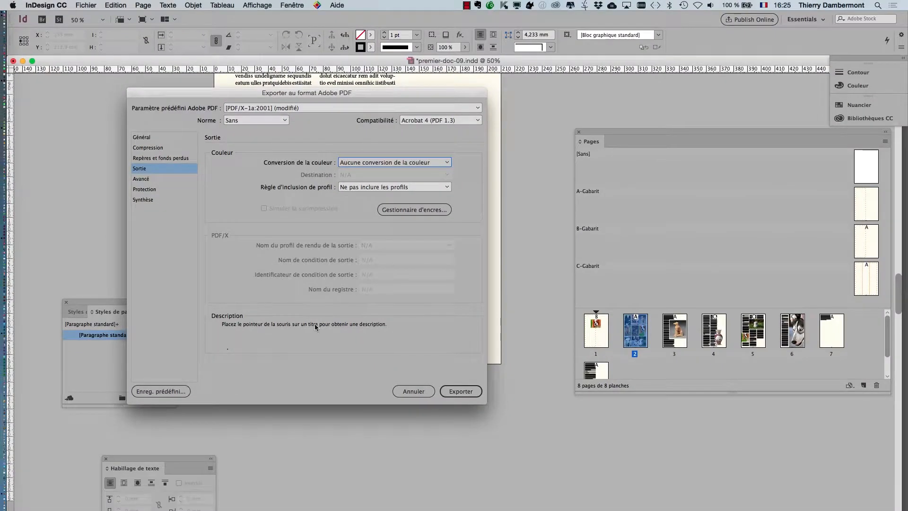
click(463, 449)
click(542, 310)
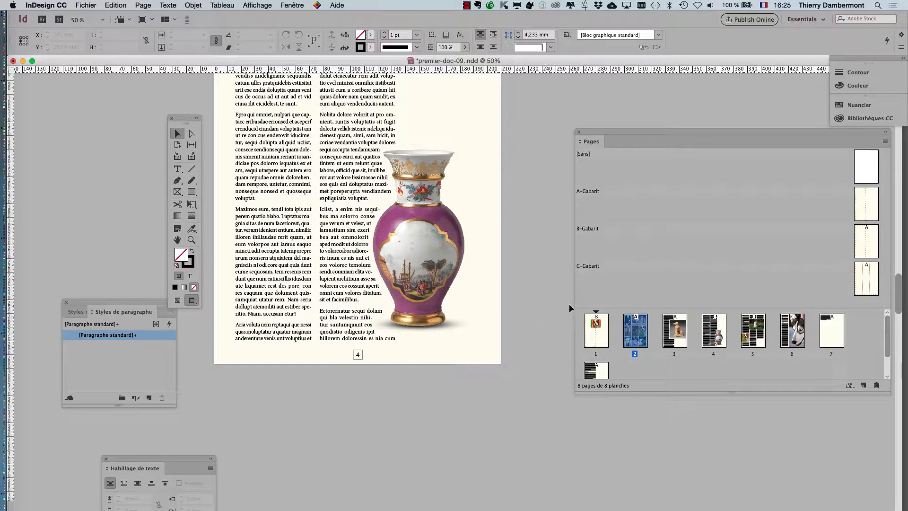
Switch to Finder and open premier-doc-01-sans-sous-echant-VS3.pdf from the JOUR 5 IVE folder in Acrobat
key(super+Tab)
key(super+Tab)
key(super+Tab)
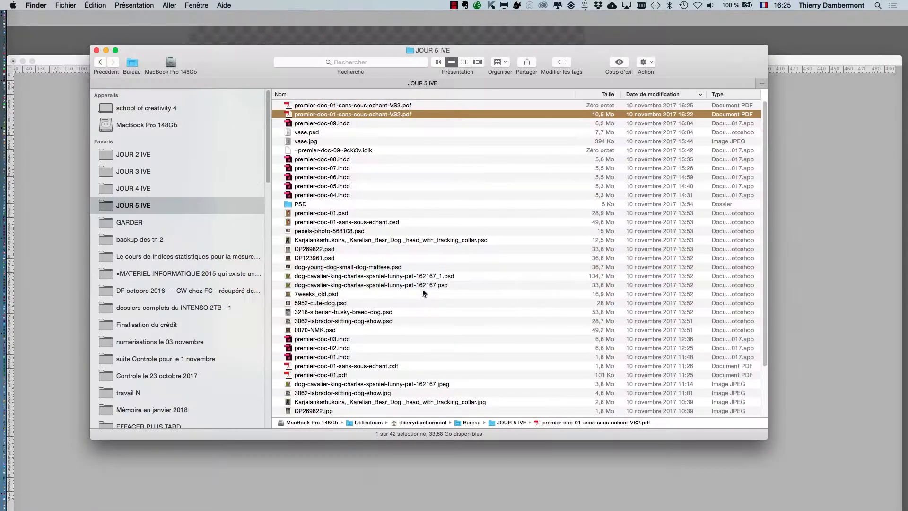
click(441, 107)
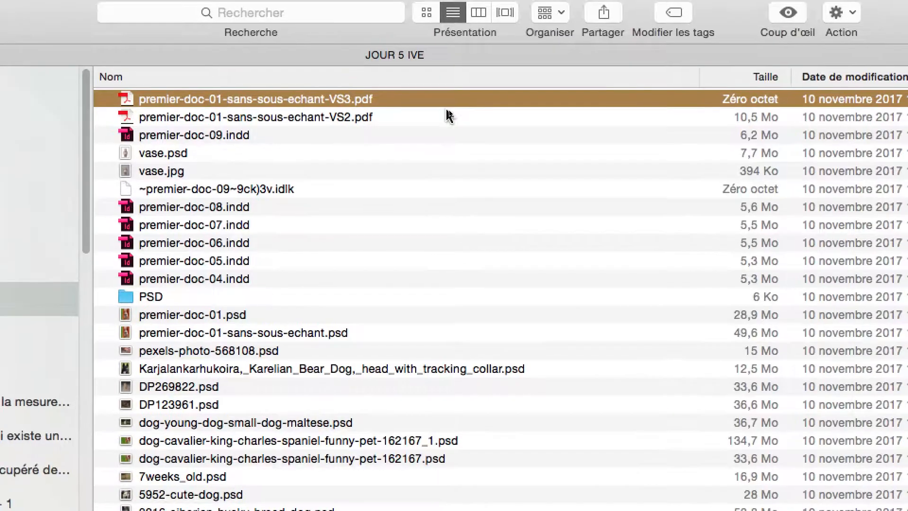
click(451, 115)
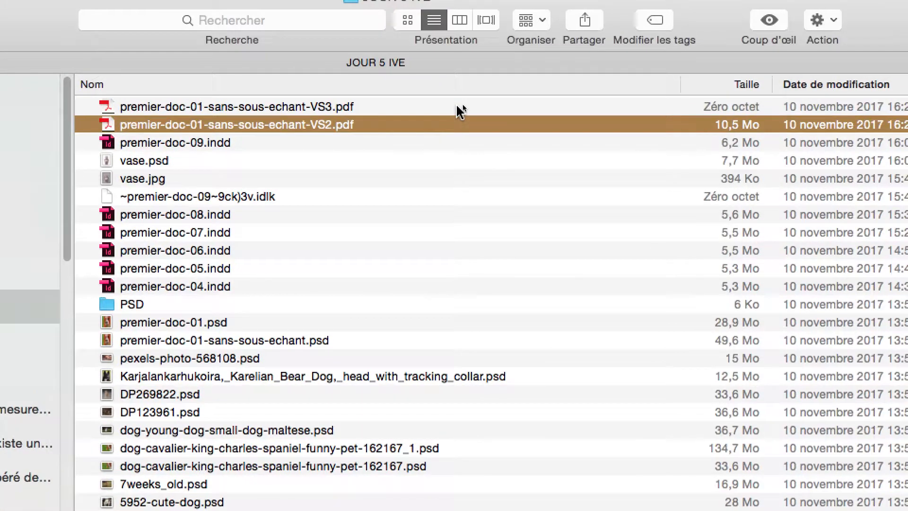
click(456, 107)
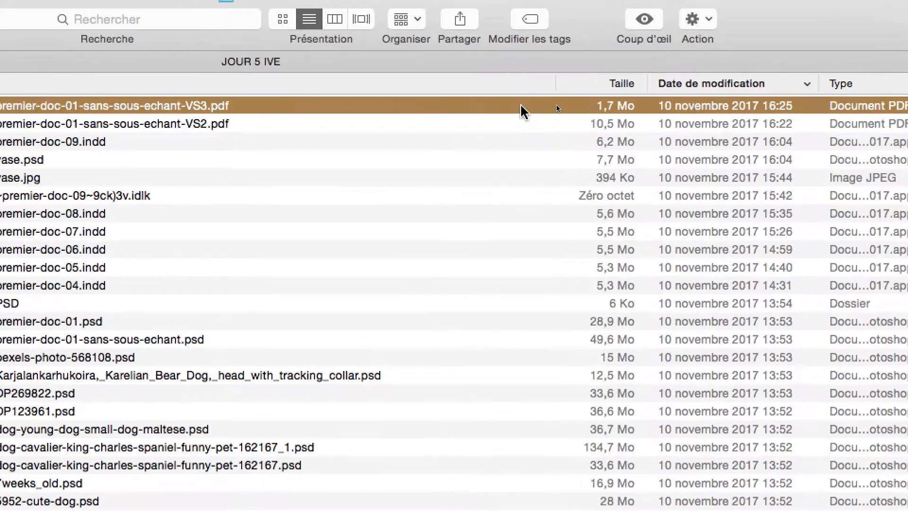
double_click(557, 108)
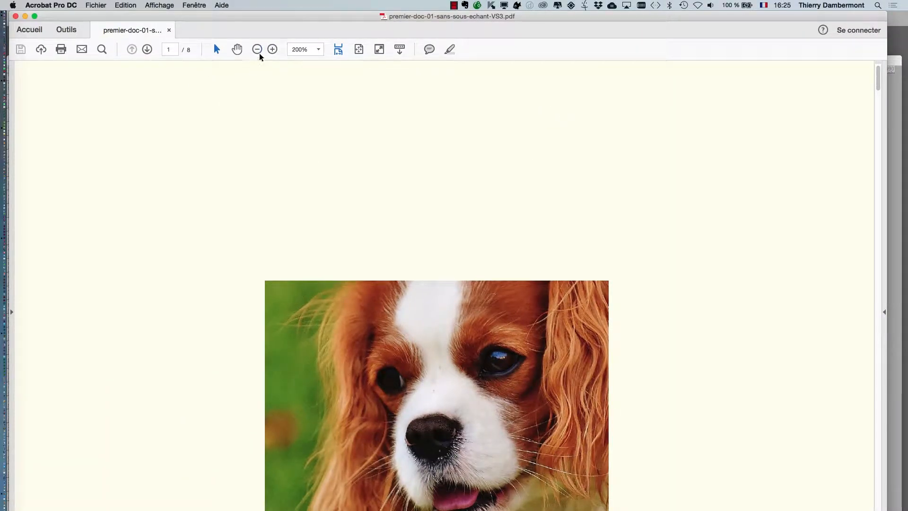
Examine the first pages of the exported PDF at 50% zoom
click(259, 50)
click(258, 49)
click(258, 49)
click(258, 49)
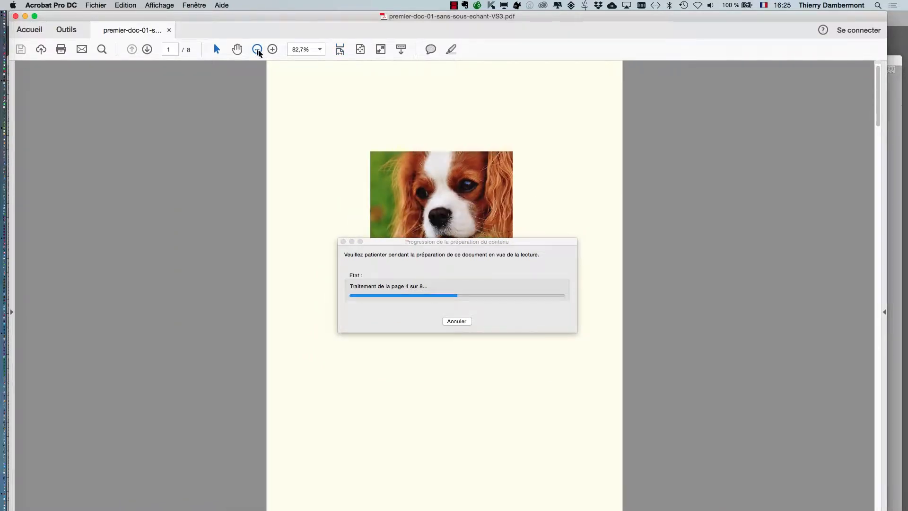
click(258, 50)
click(258, 49)
click(257, 50)
scroll(248, 189, down, 2)
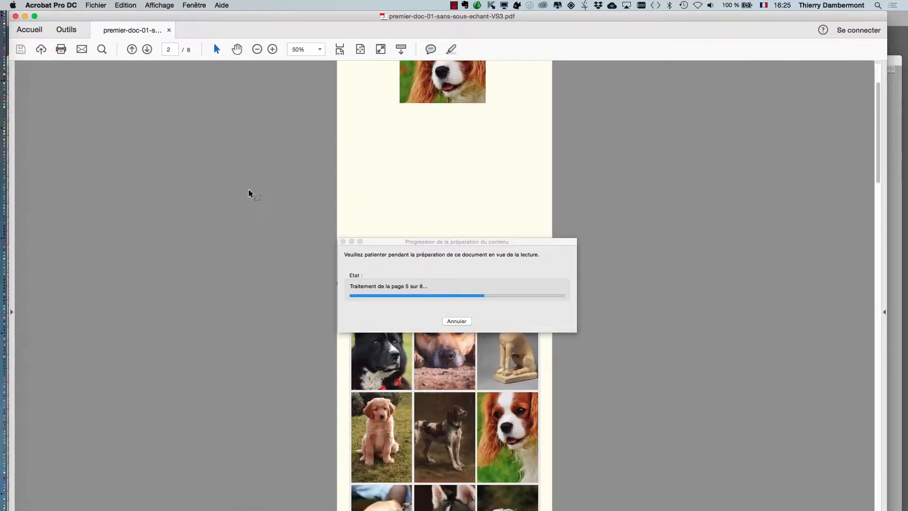
scroll(248, 189, down, 5)
Save the PDF as a Document Word file in the JOUR 5 IVE folder, keeping its name
click(93, 5)
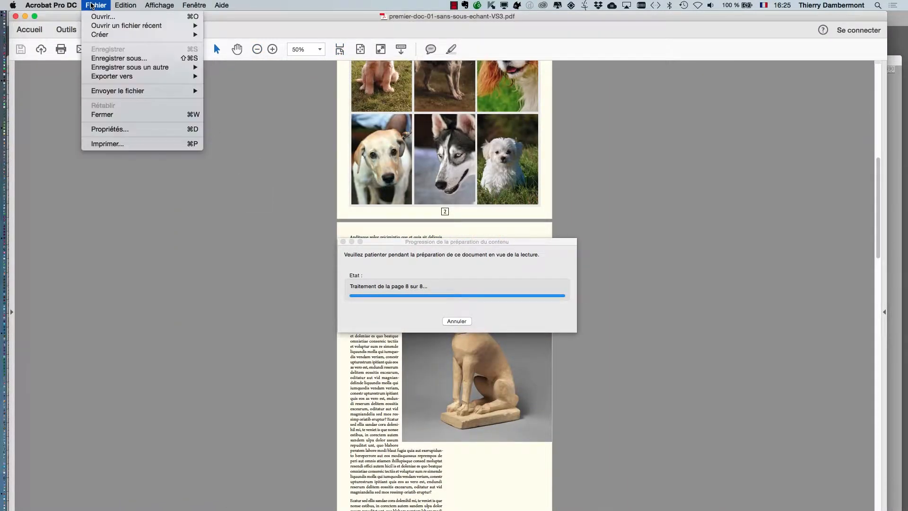
click(107, 58)
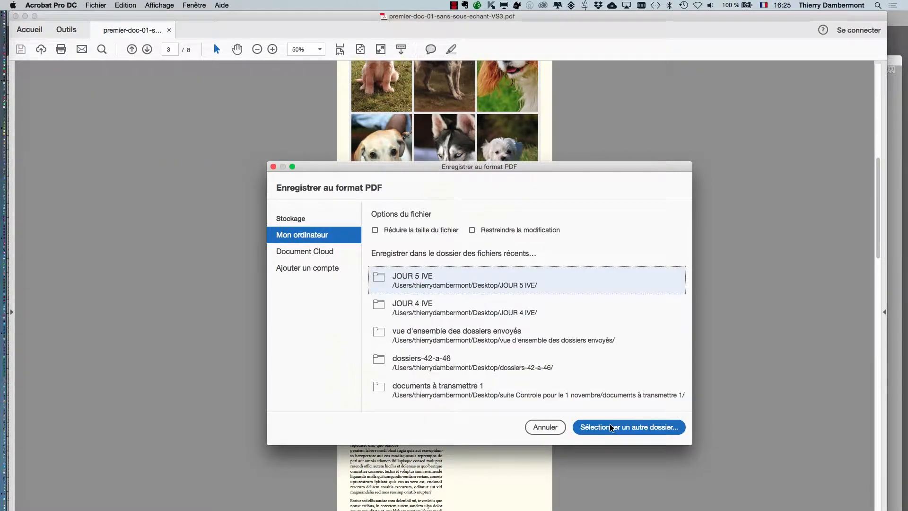
click(610, 427)
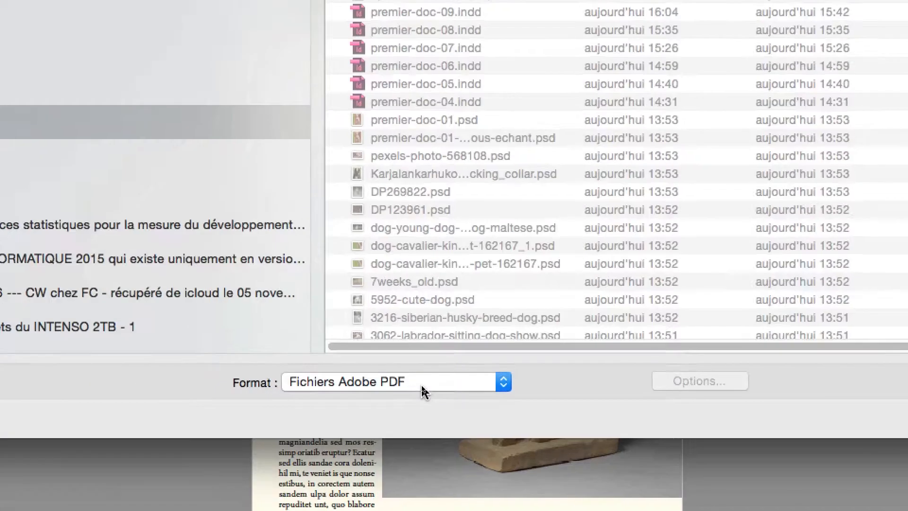
click(421, 385)
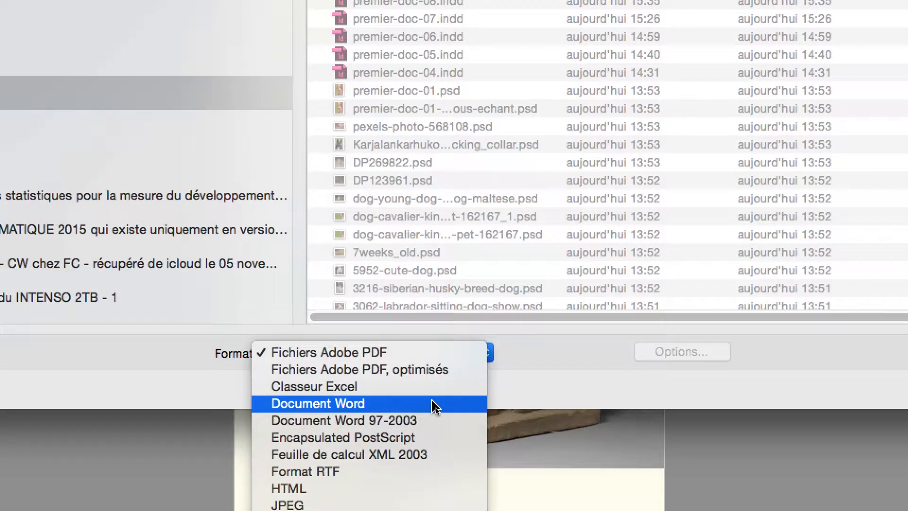
click(434, 405)
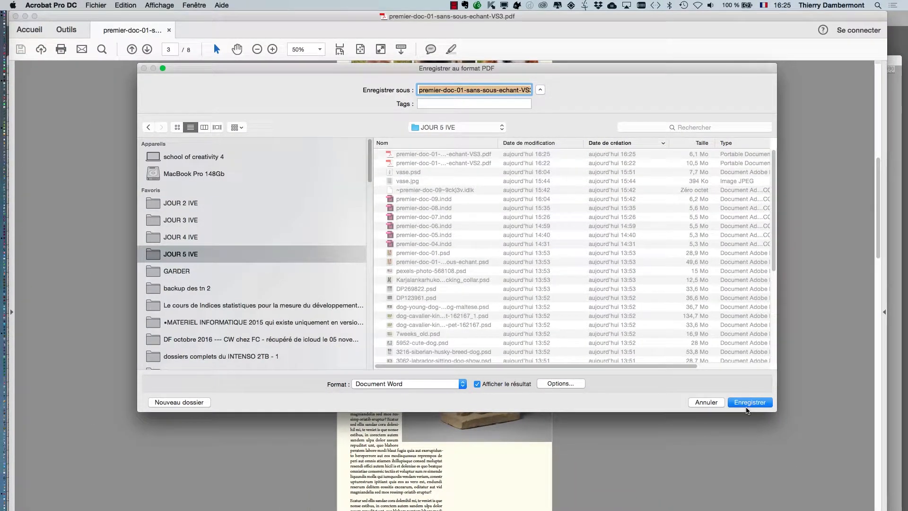
click(747, 402)
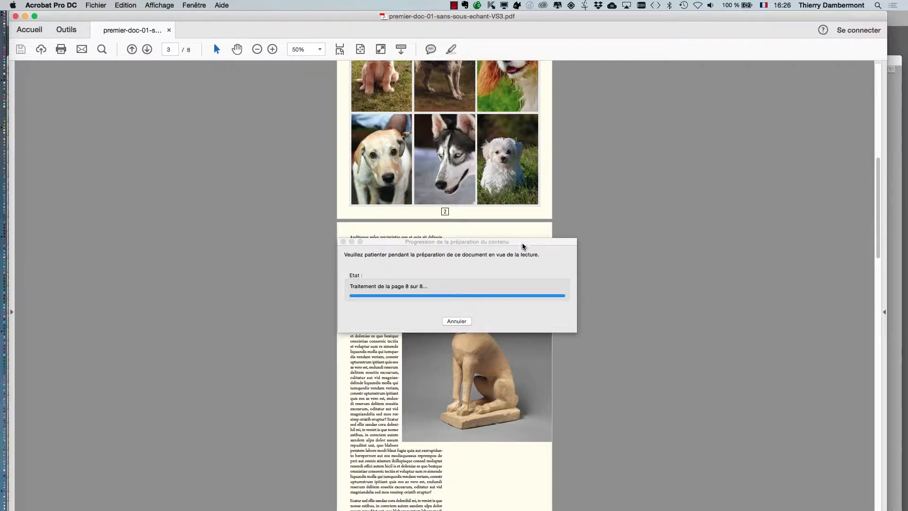
Switch to Finder and open premier-doc-01-sans-sous-echant-VS3.docx in Word, dismissing the default editing language notice
key(super+Tab)
click(348, 288)
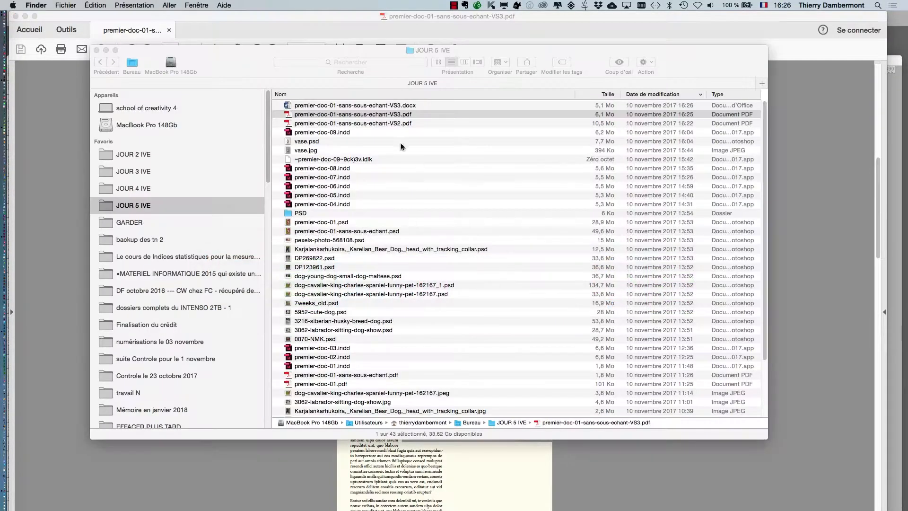
click(356, 106)
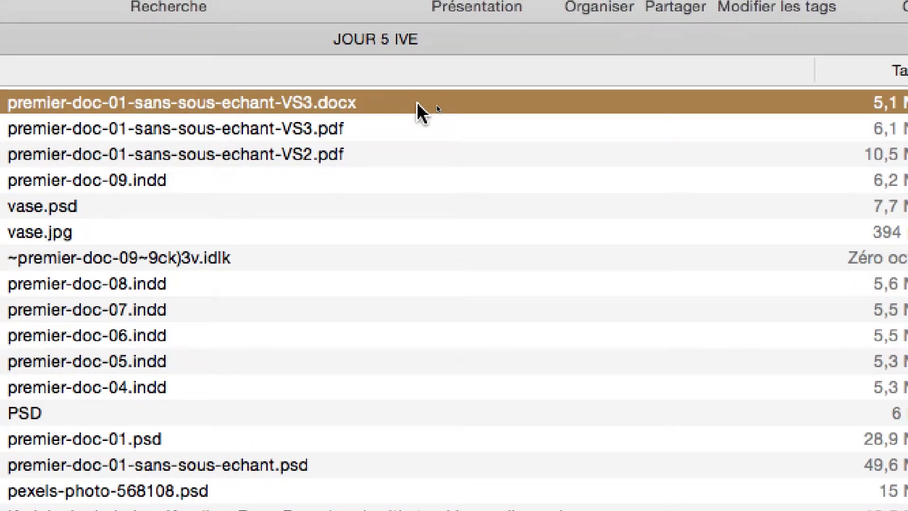
double_click(417, 104)
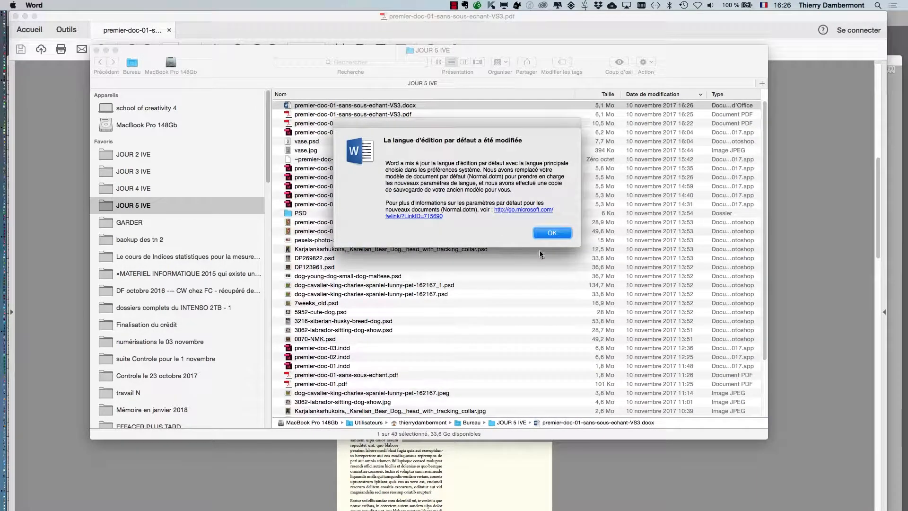
click(539, 233)
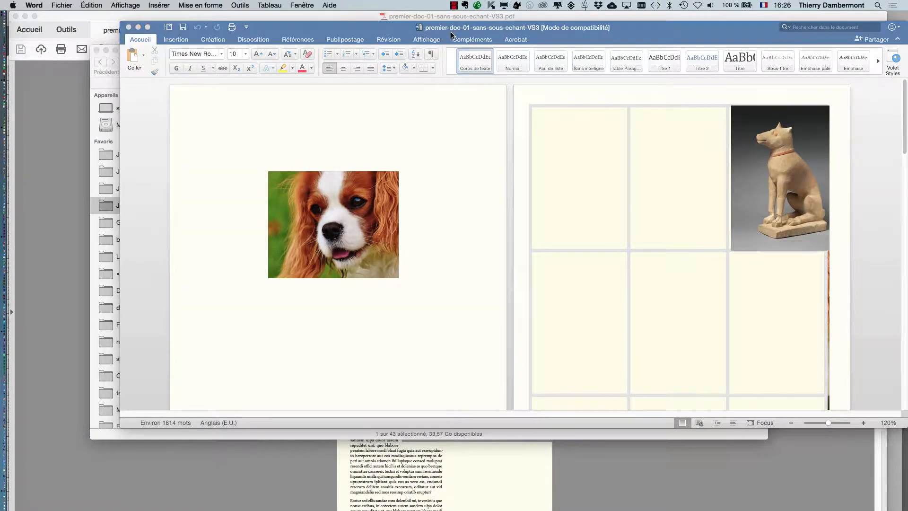
Hide the other applications, and reposition and enlarge the Word window to show more of the pages
key(super+alt+h)
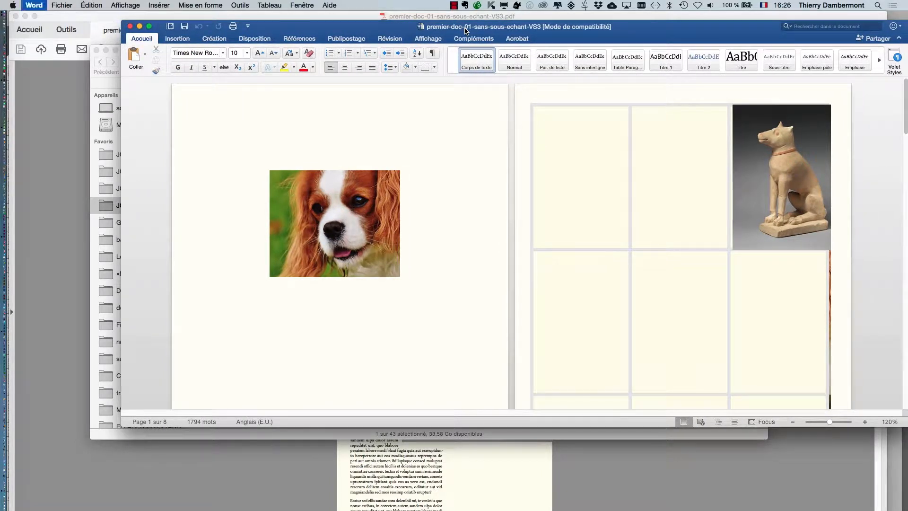
drag(466, 31, 360, 39)
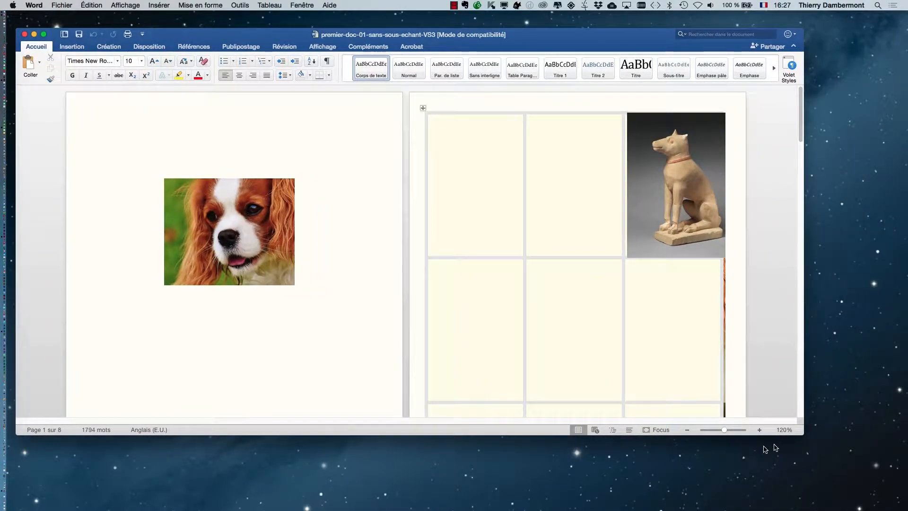
drag(804, 434, 836, 510)
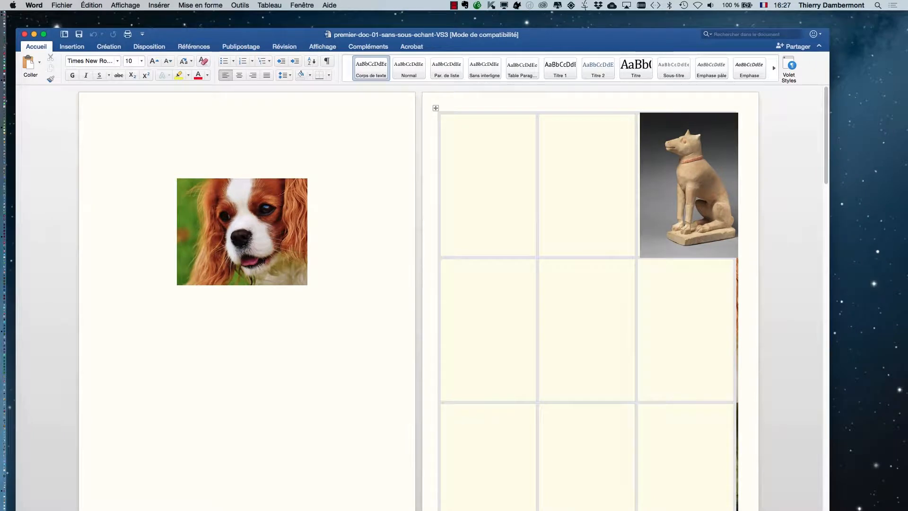
Examine the layout of the converted document's first six pages in a view showing three pages side by side
scroll(587, 347, down, 5)
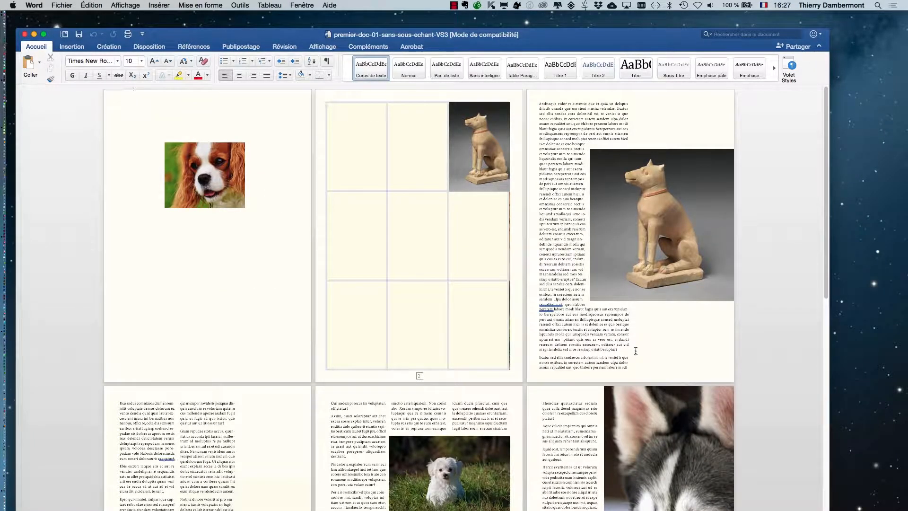
scroll(633, 354, down, 1)
scroll(631, 355, down, 3)
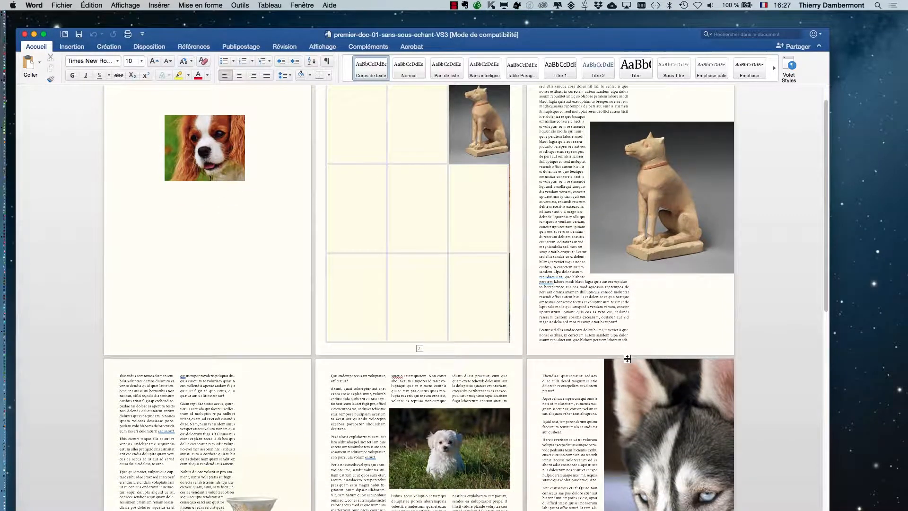
scroll(629, 358, down, 1)
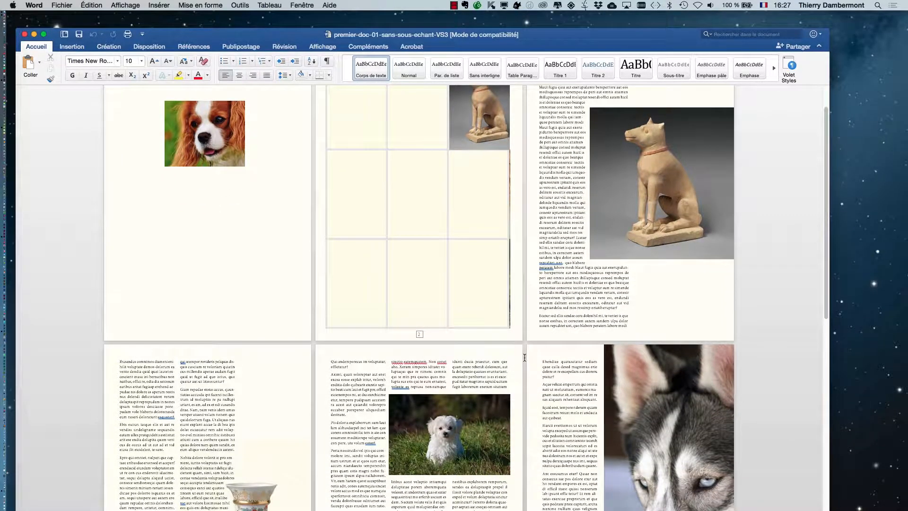
scroll(593, 354, up, 4)
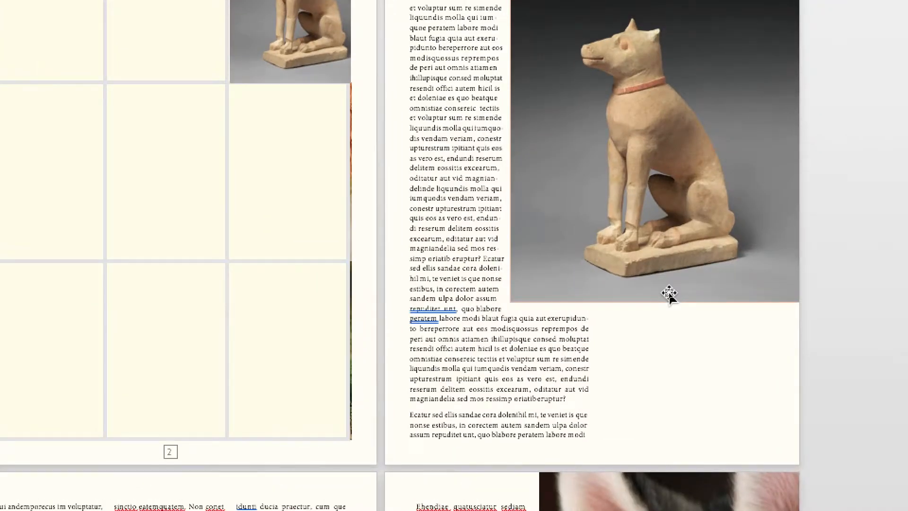
scroll(599, 416, down, 1)
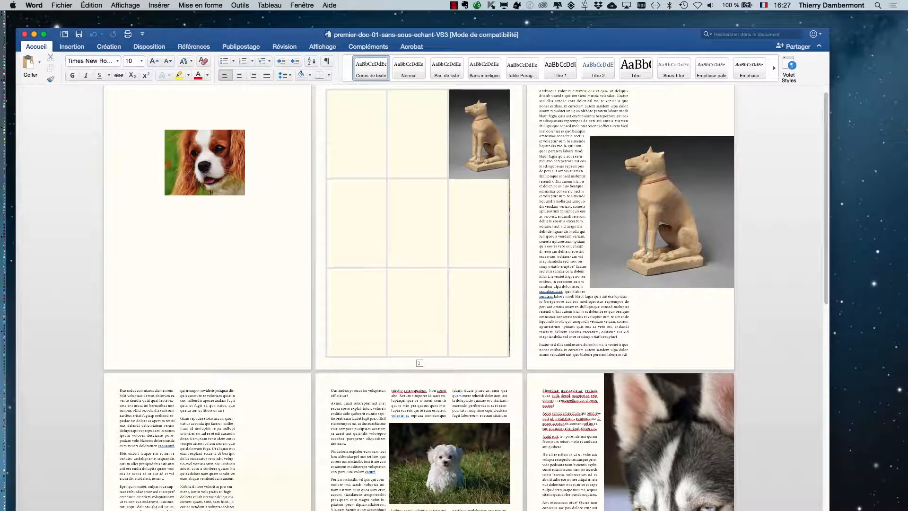
scroll(598, 416, down, 3)
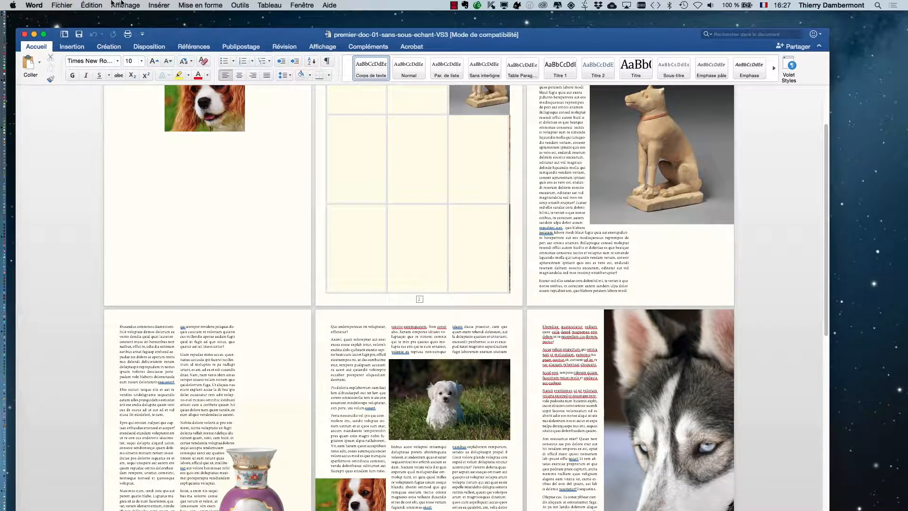
click(93, 6)
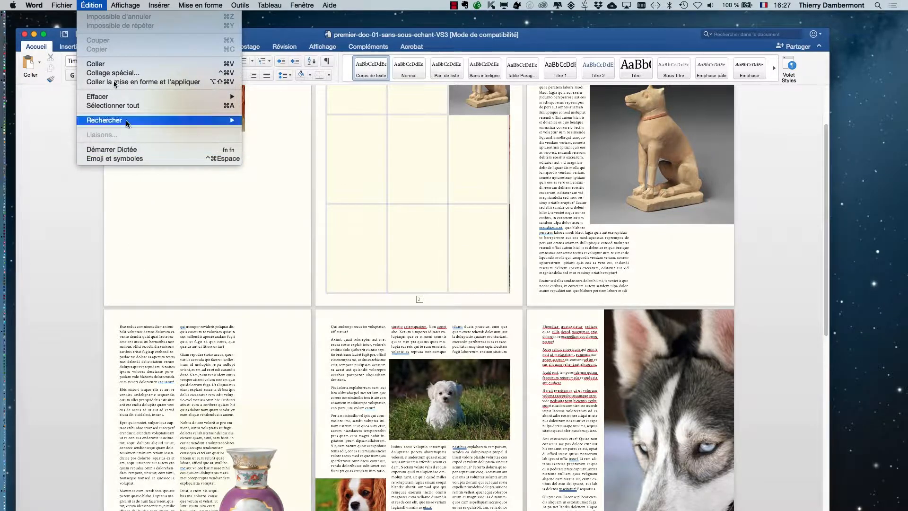
mouse_move(127, 4)
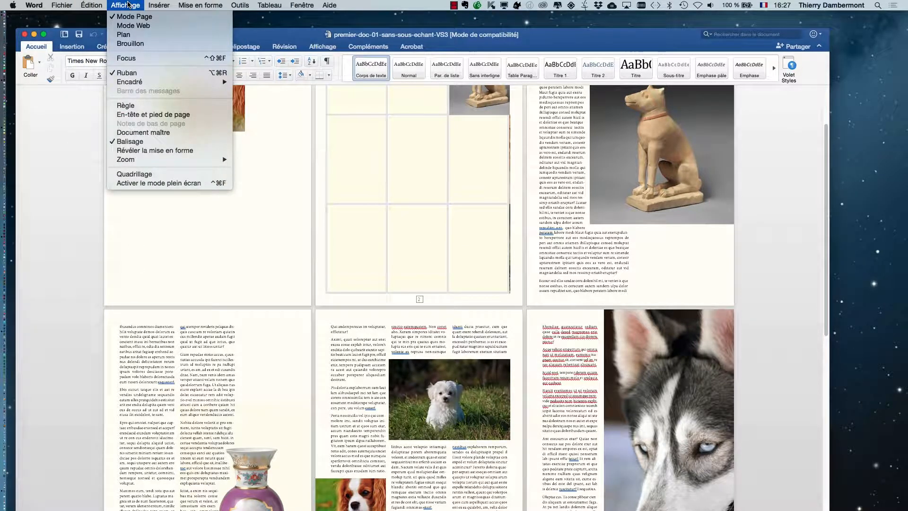
mouse_move(89, 3)
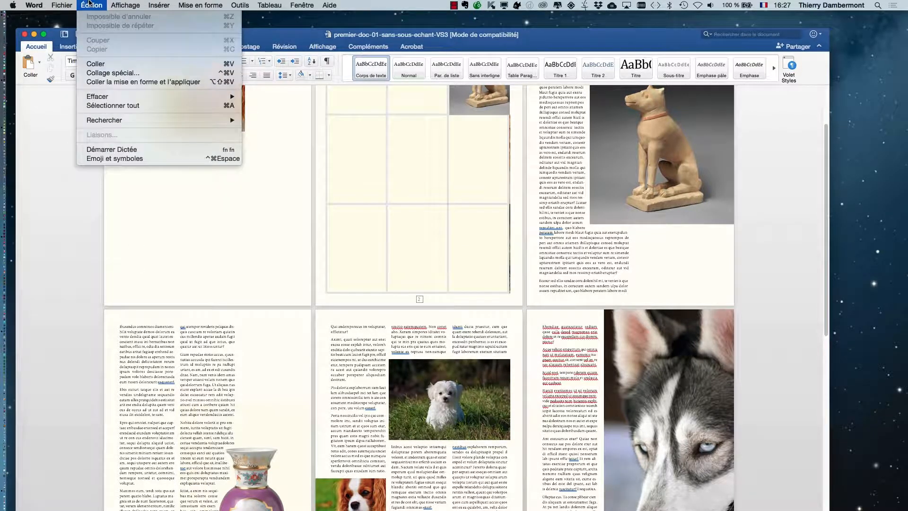
mouse_move(237, 4)
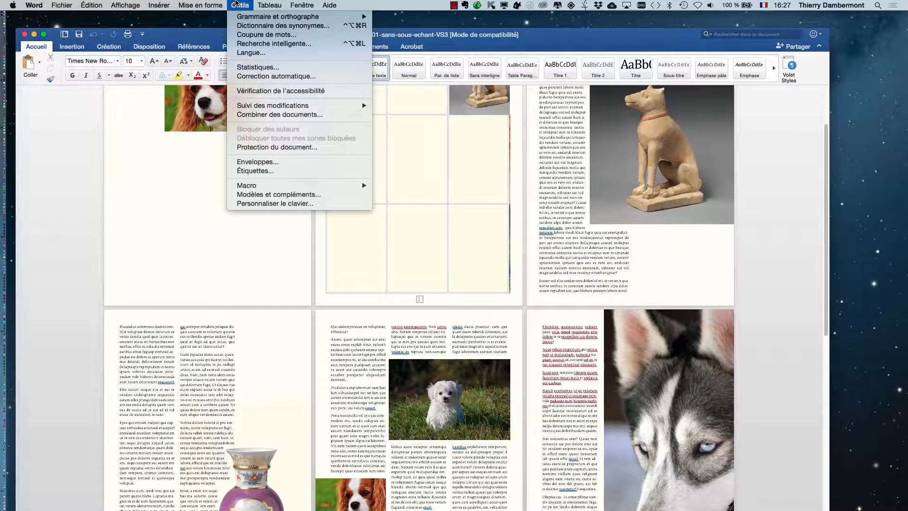
mouse_move(244, 19)
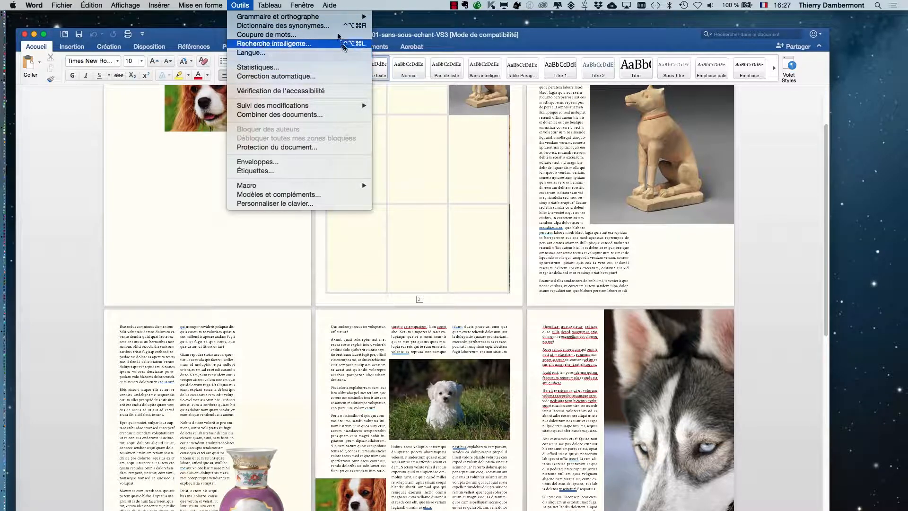
mouse_move(309, 5)
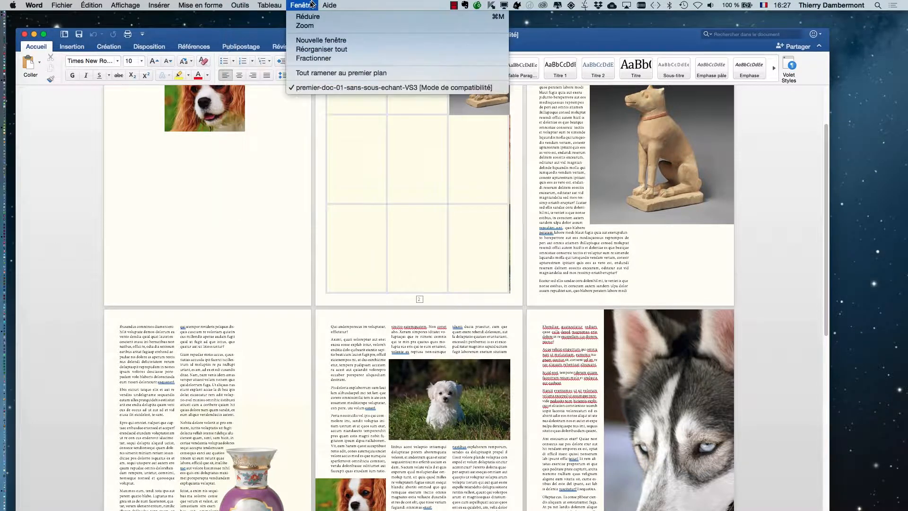
click(81, 119)
Check the remaining pages of the converted document in the multi-page view, then return to pages 4 to 6
scroll(279, 344, down, 5)
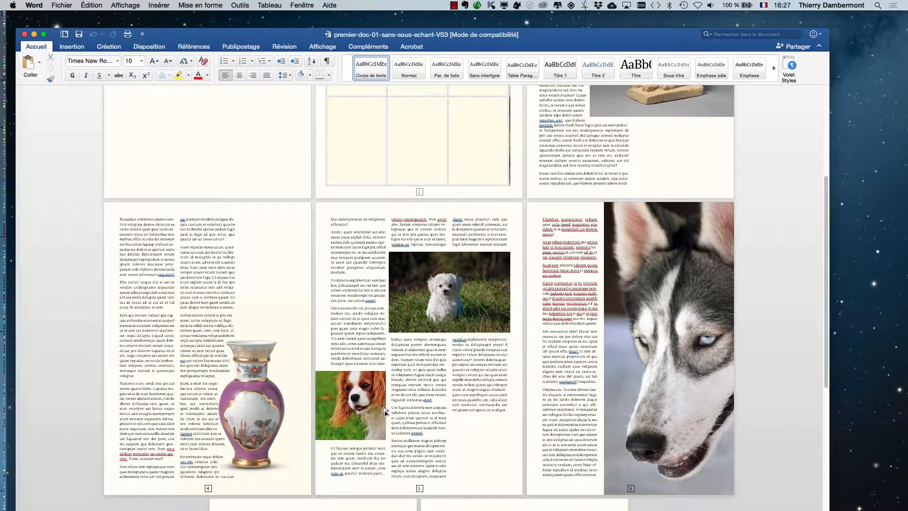
scroll(730, 421, down, 2)
scroll(727, 416, down, 5)
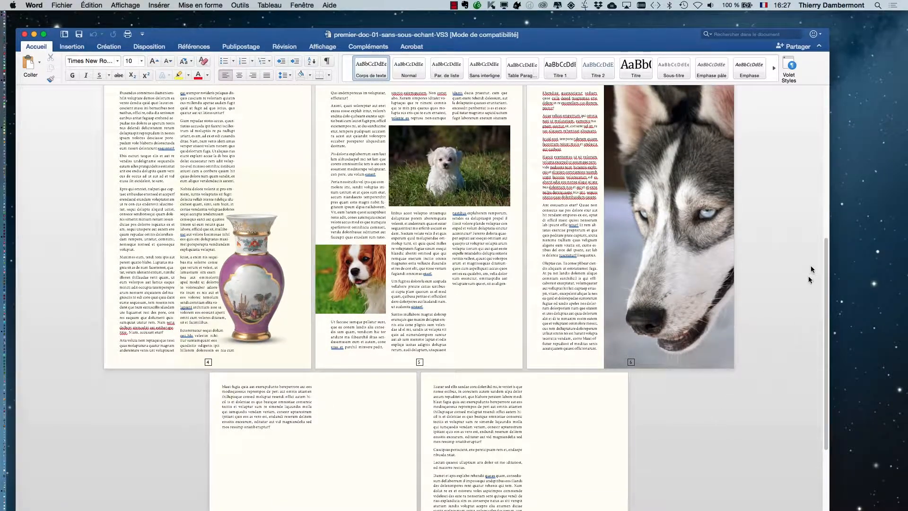
drag(828, 334, 829, 279)
scroll(230, 399, up, 2)
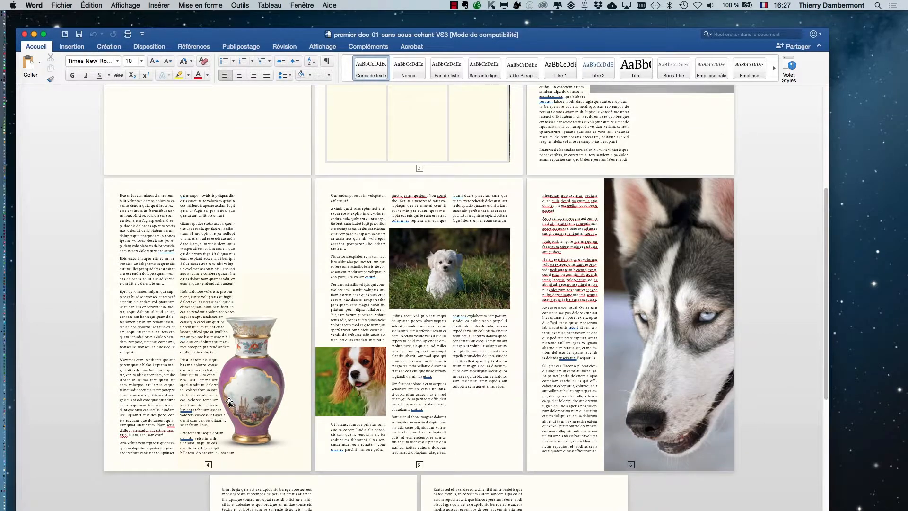
scroll(229, 401, up, 1)
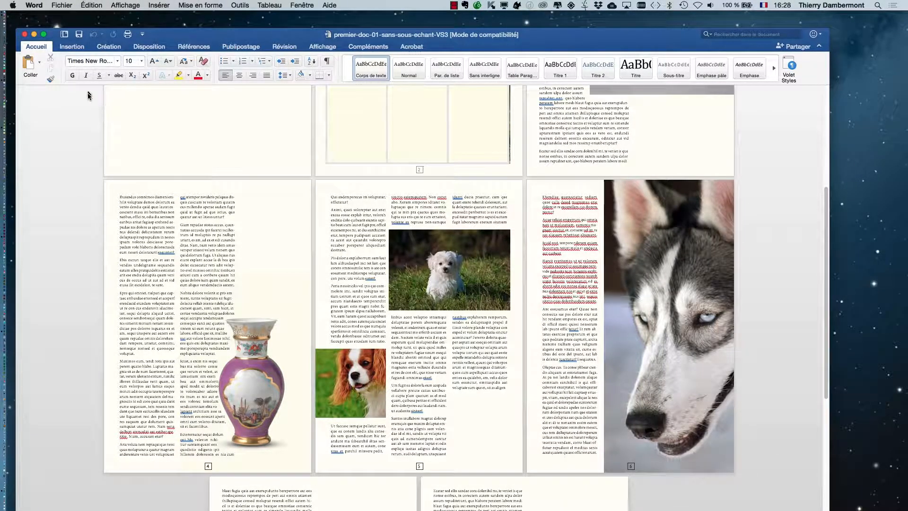
Reposition the document window and examine the text wrapping around the images on pages 3 and 4 at a larger zoom
drag(323, 33, 347, 27)
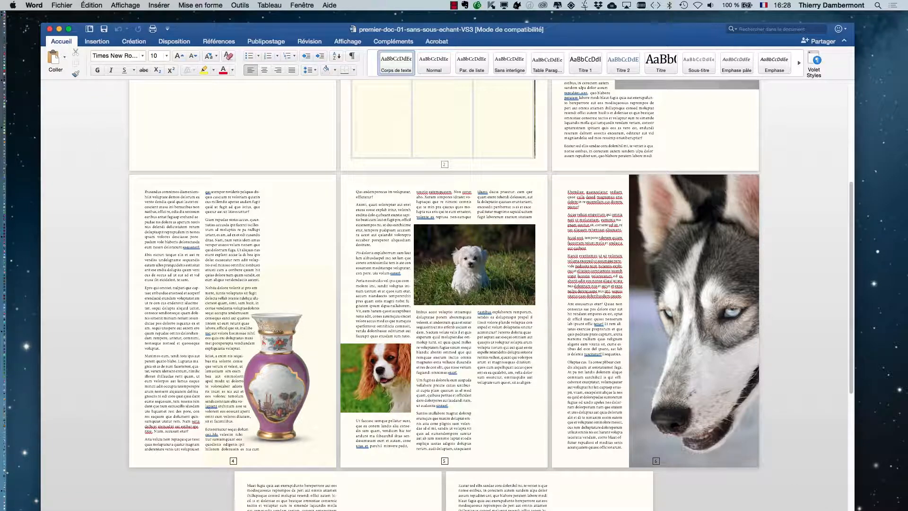
scroll(444, 293, up, 10)
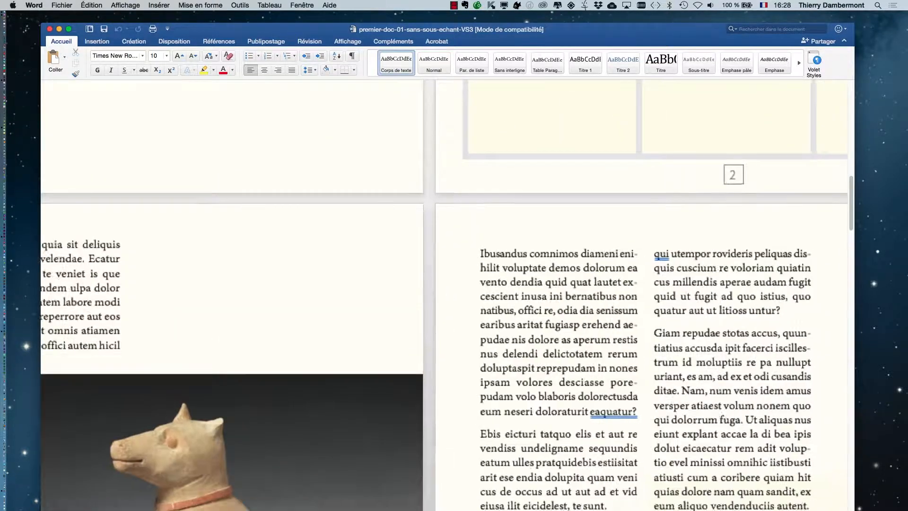
scroll(444, 293, down, 2)
scroll(632, 359, up, 6)
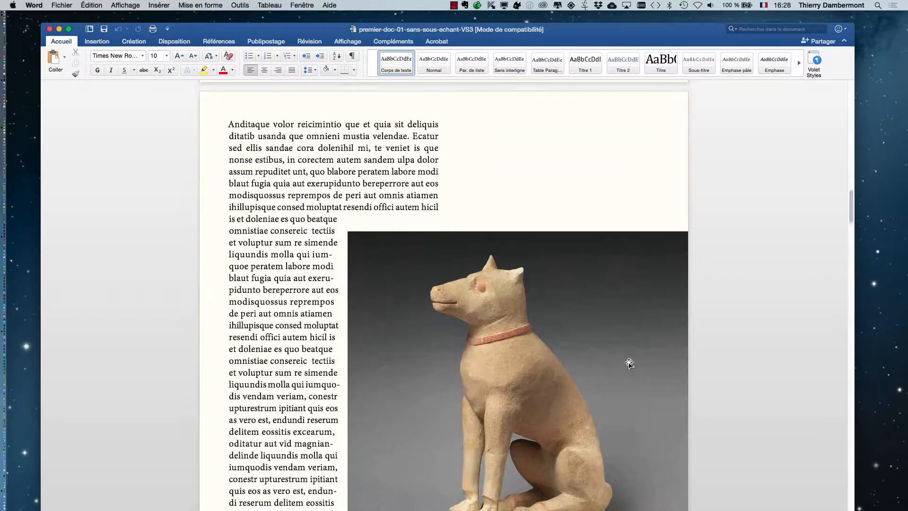
scroll(626, 369, down, 5)
scroll(626, 371, down, 10)
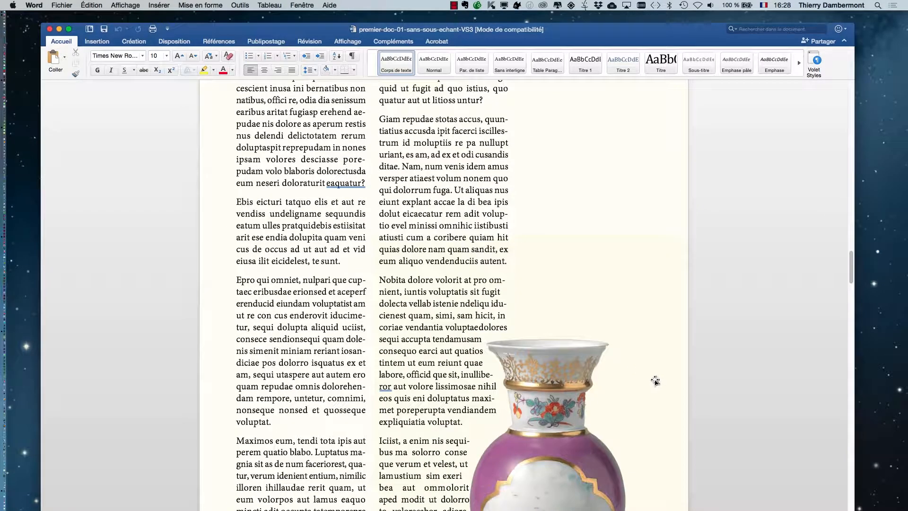
scroll(656, 381, down, 7)
scroll(654, 381, down, 2)
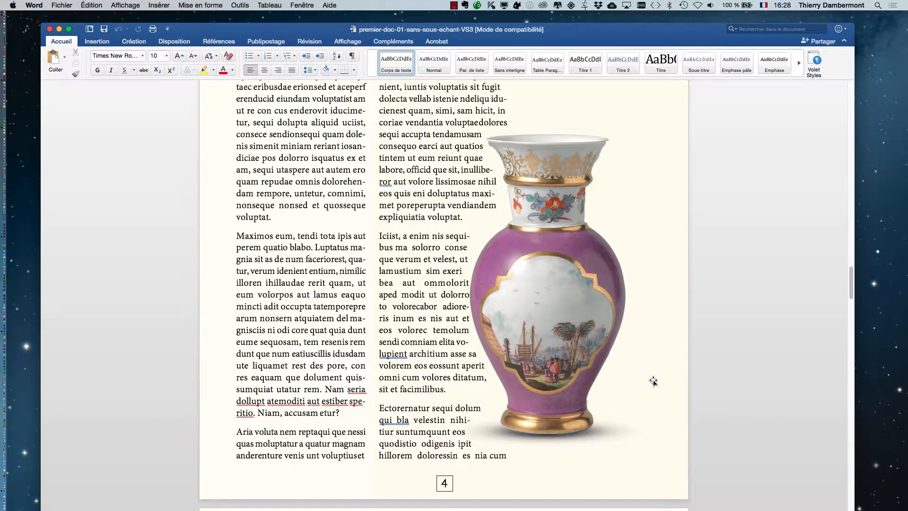
Inspect the text columns and images from page 5 through the document's last page
scroll(650, 381, down, 9)
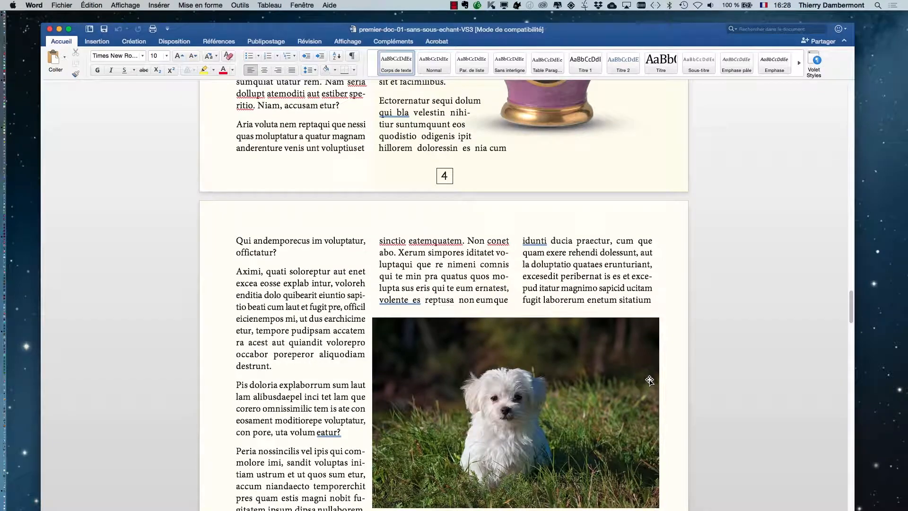
scroll(649, 380, down, 5)
scroll(649, 378, down, 5)
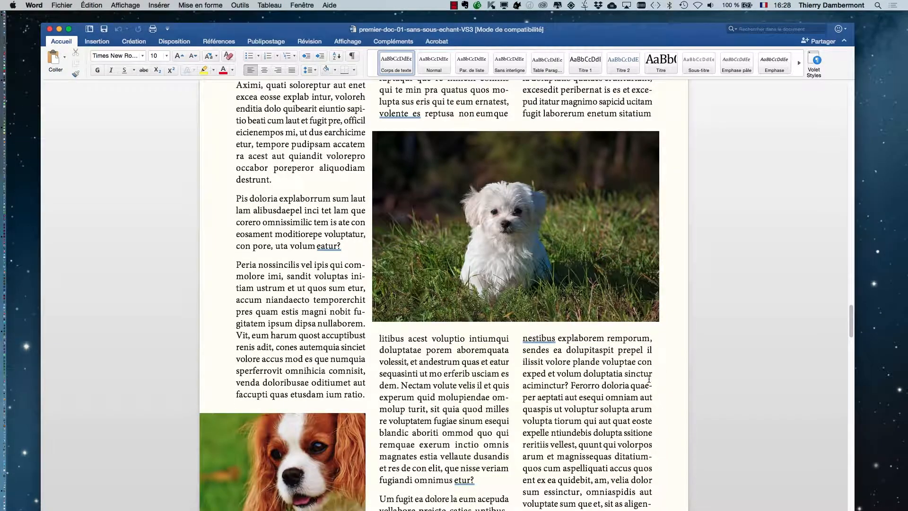
scroll(647, 377, down, 15)
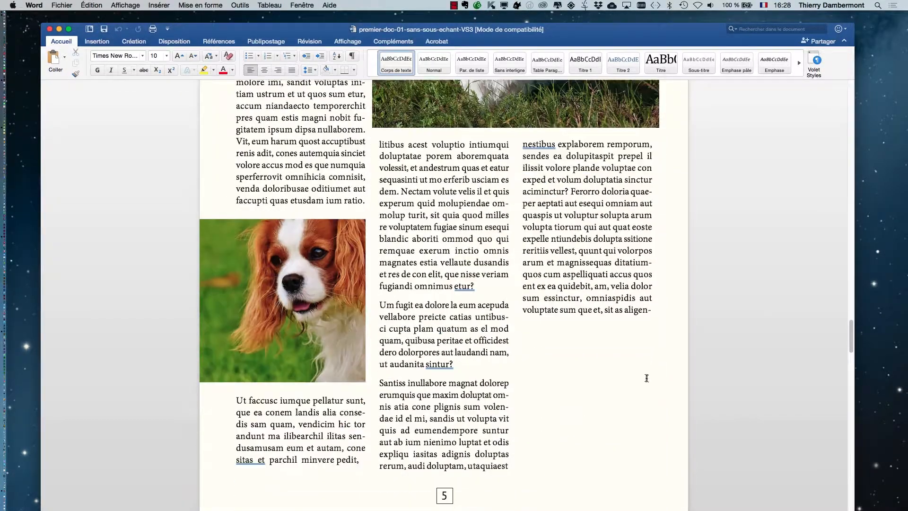
scroll(646, 379, down, 20)
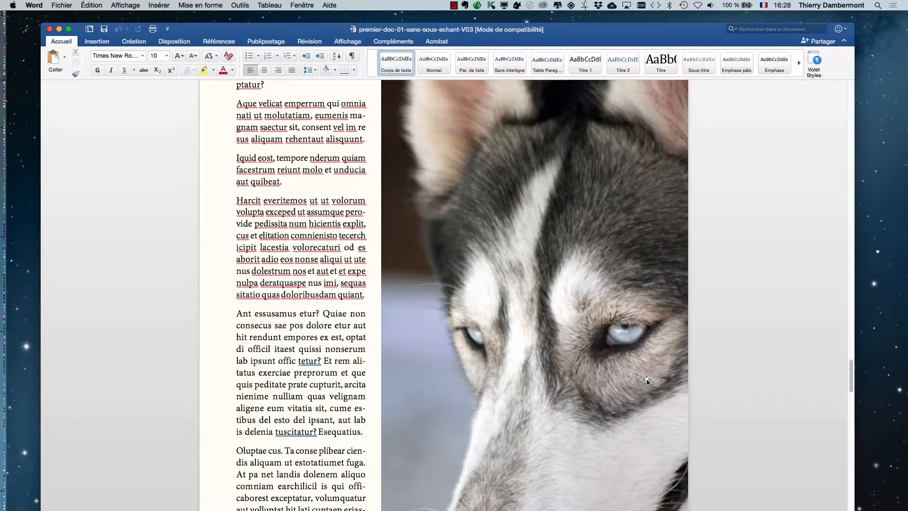
scroll(647, 376, down, 20)
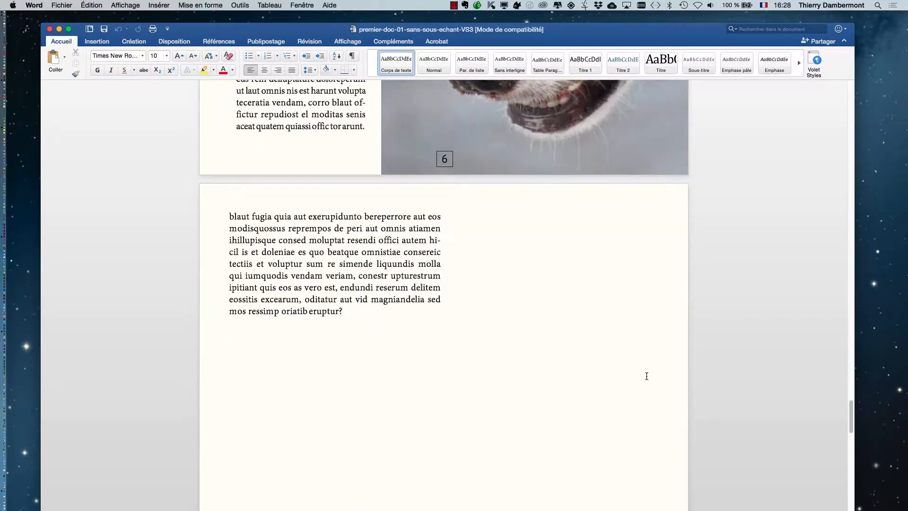
scroll(644, 377, down, 6)
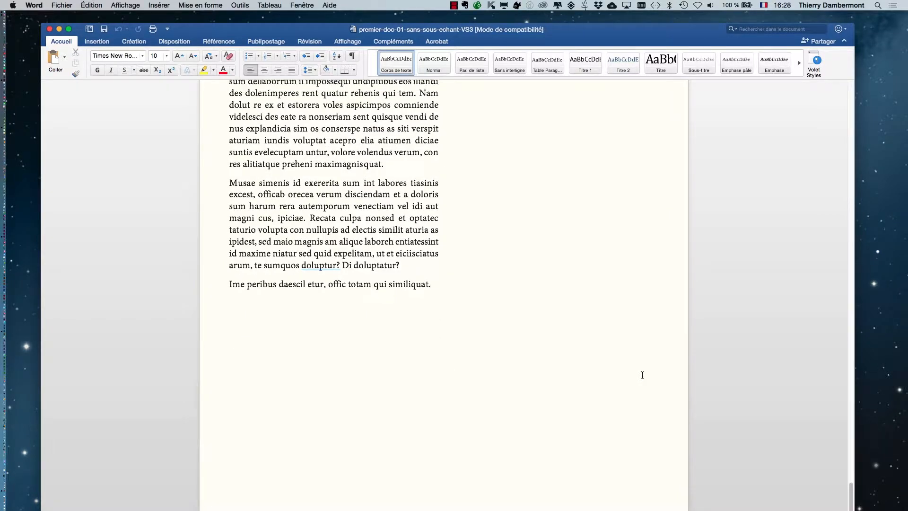
Review the converted pages in reverse, from the document's last page back to the start of page 4
scroll(642, 375, up, 15)
scroll(640, 375, up, 20)
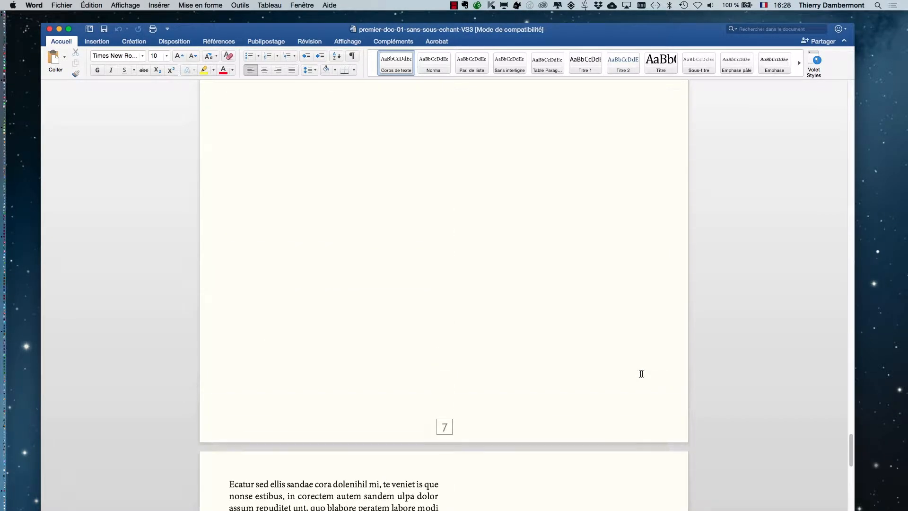
scroll(640, 361, up, 10)
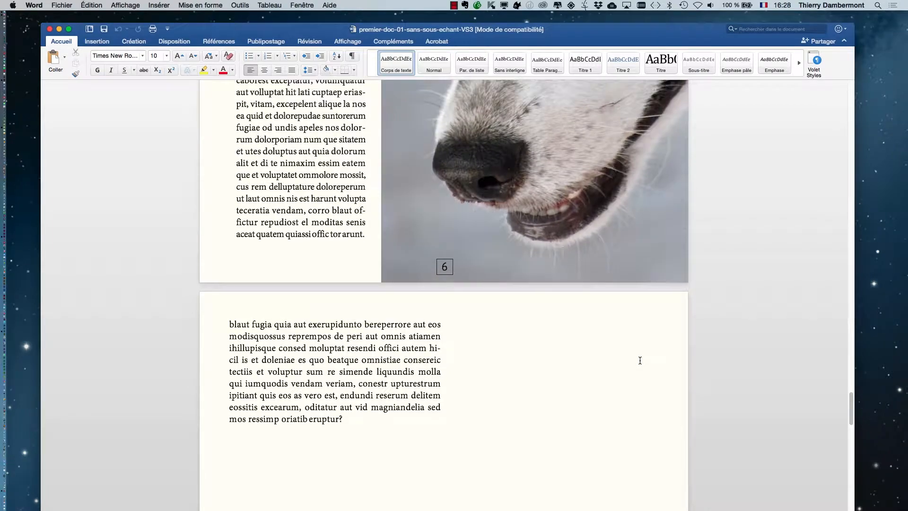
scroll(640, 358, up, 10)
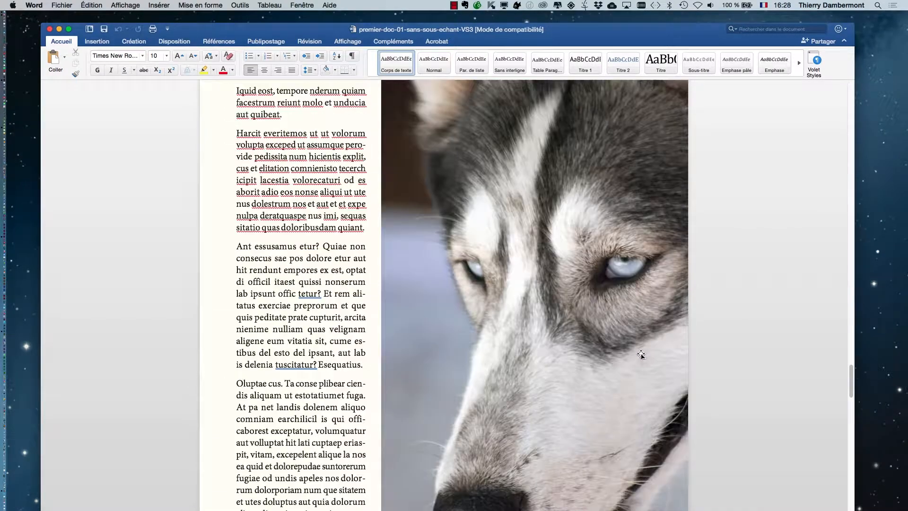
scroll(641, 353, up, 10)
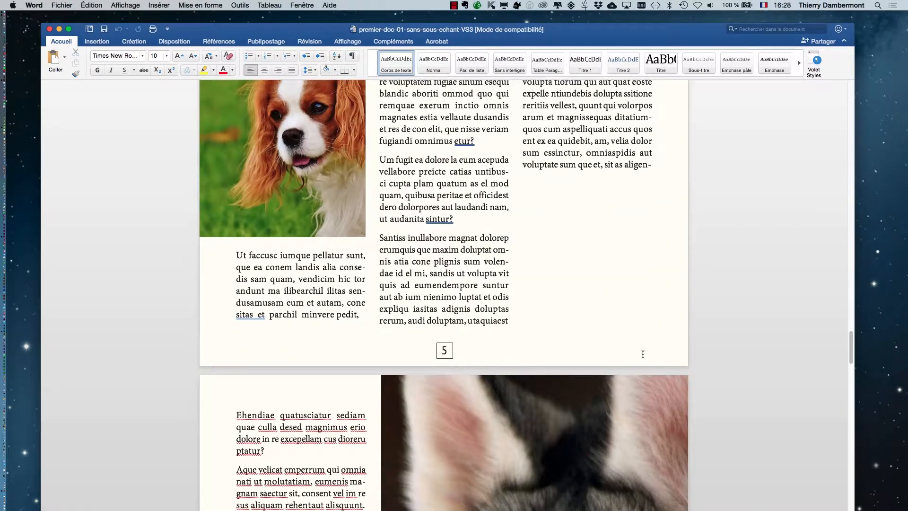
scroll(641, 346, up, 7)
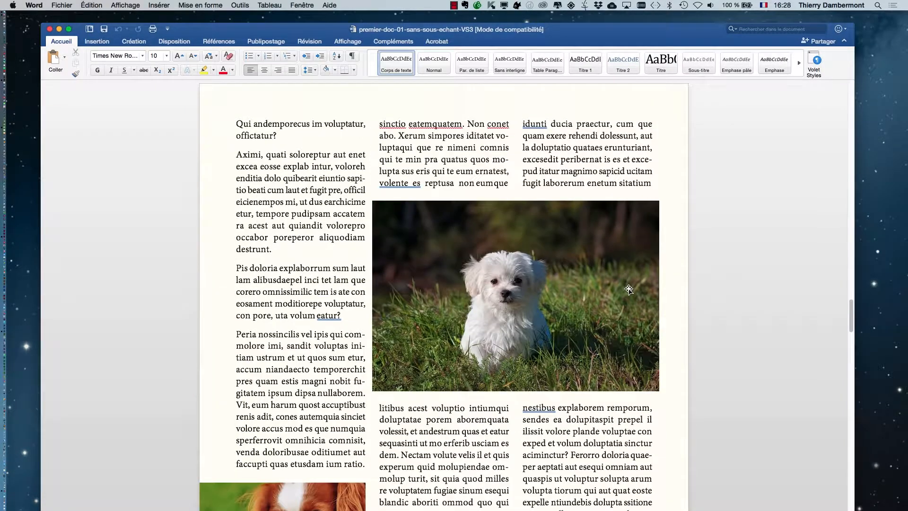
scroll(629, 290, up, 10)
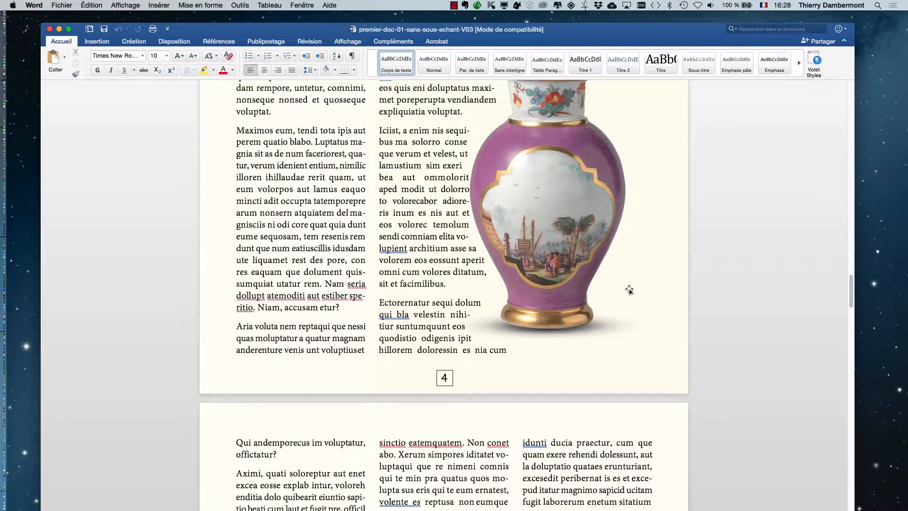
scroll(631, 287, up, 10)
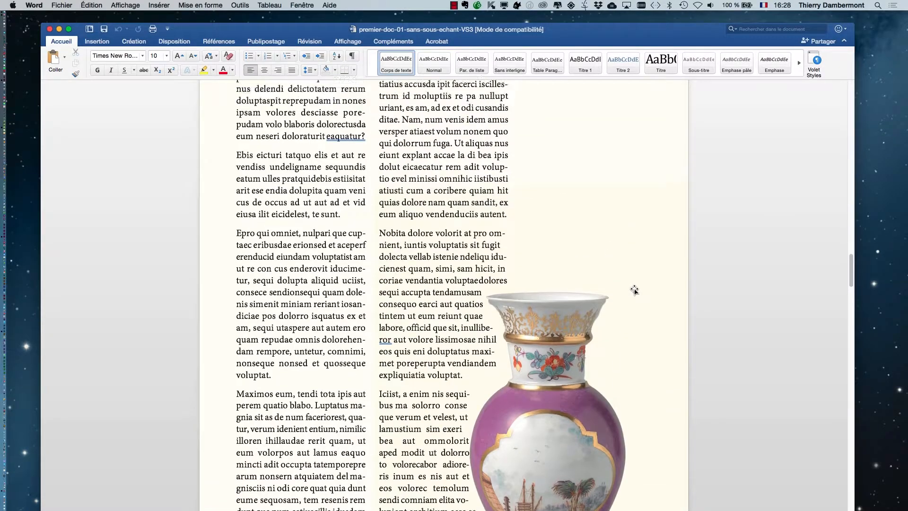
scroll(634, 290, up, 6)
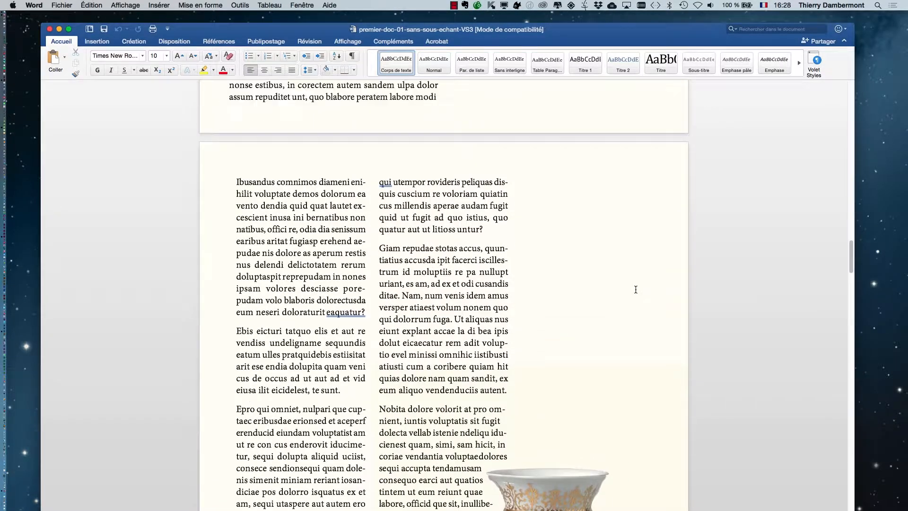
Compare the converted pages from page 4 back to the first page, examining the page 2 image grid, and return to page 4
scroll(636, 290, up, 8)
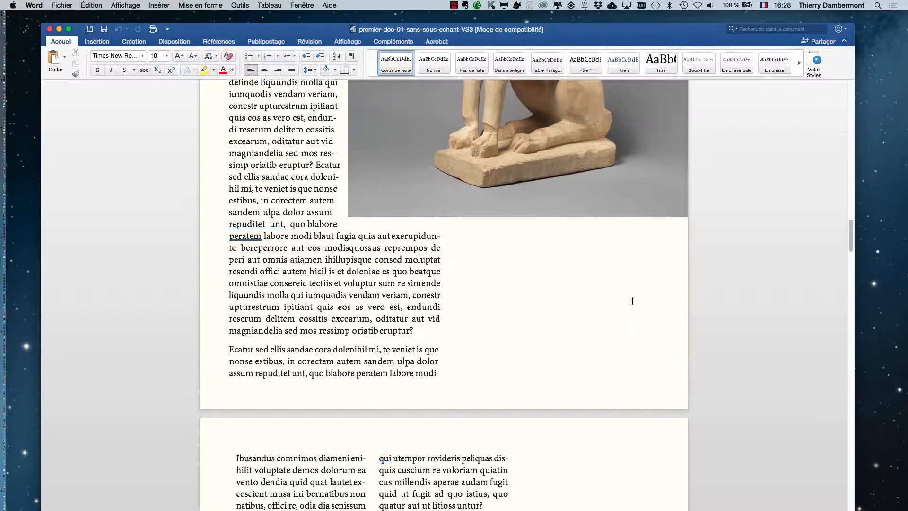
scroll(632, 303, up, 12)
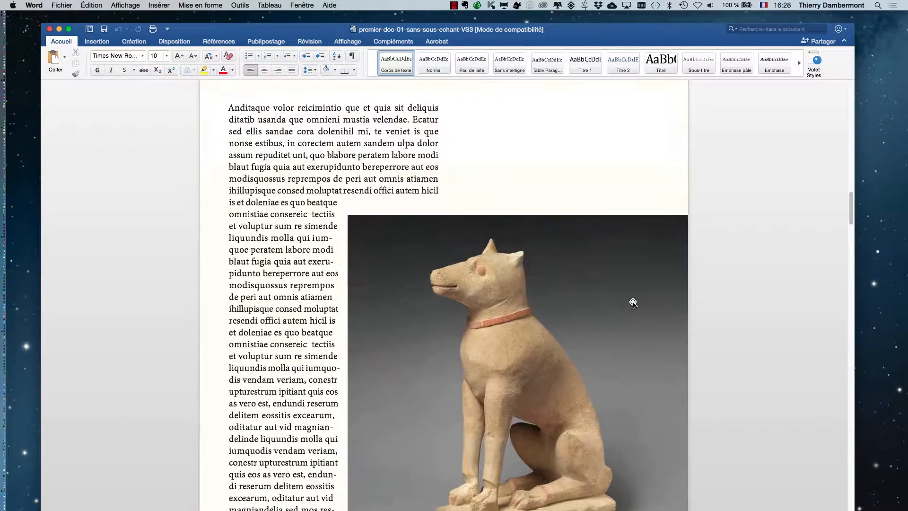
scroll(632, 299, up, 6)
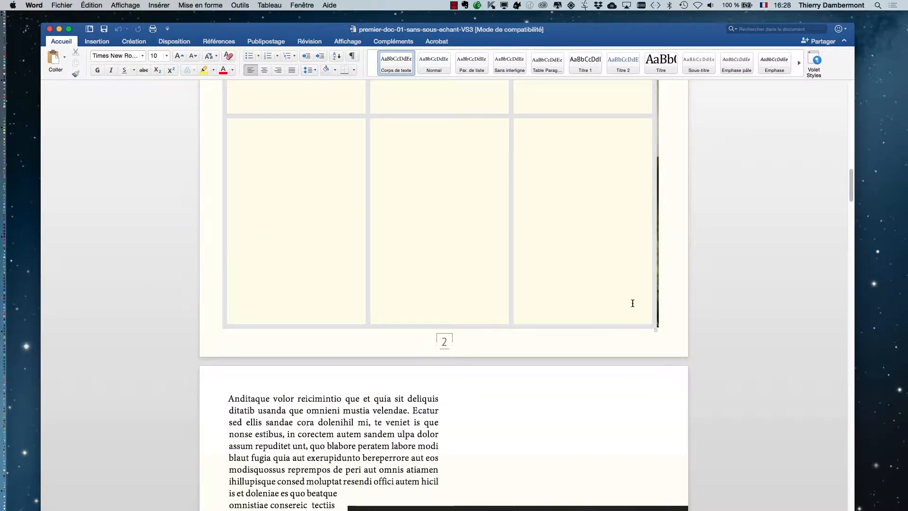
scroll(632, 302, up, 10)
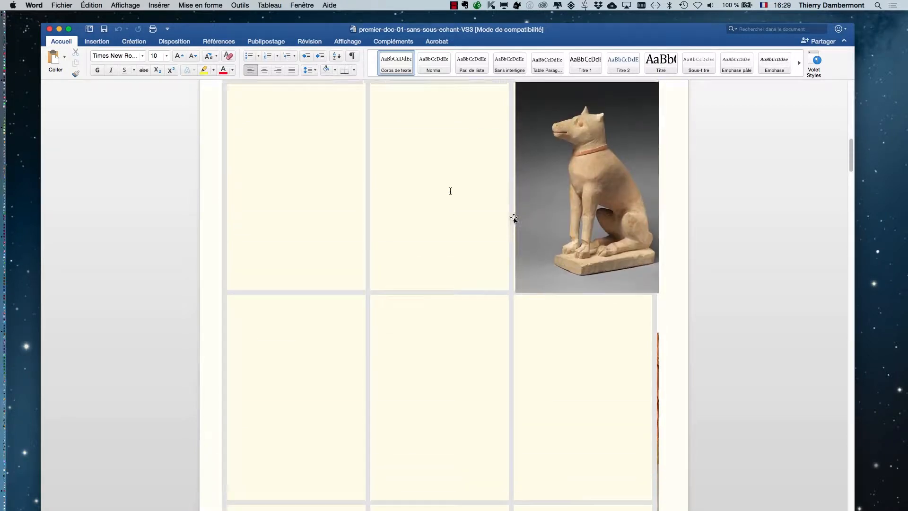
scroll(513, 218, up, 6)
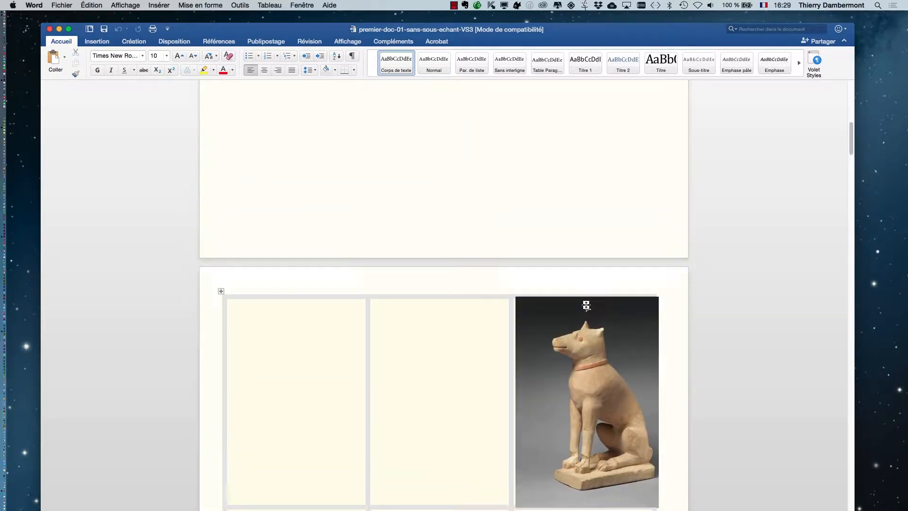
scroll(586, 305, up, 3)
scroll(587, 304, down, 7)
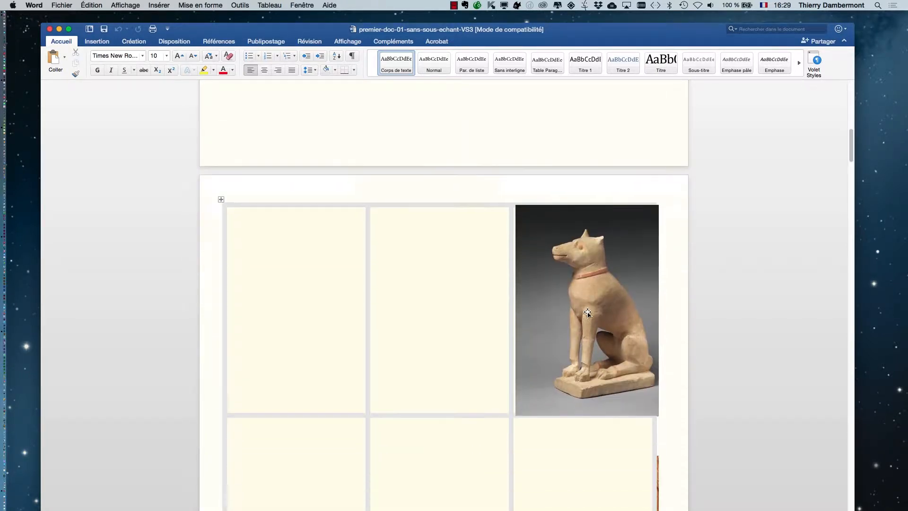
scroll(586, 312, up, 7)
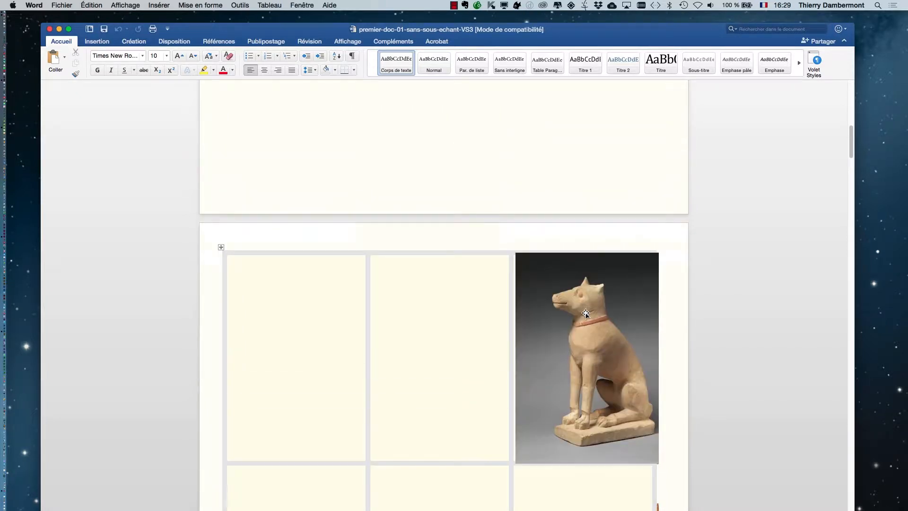
scroll(585, 309, up, 12)
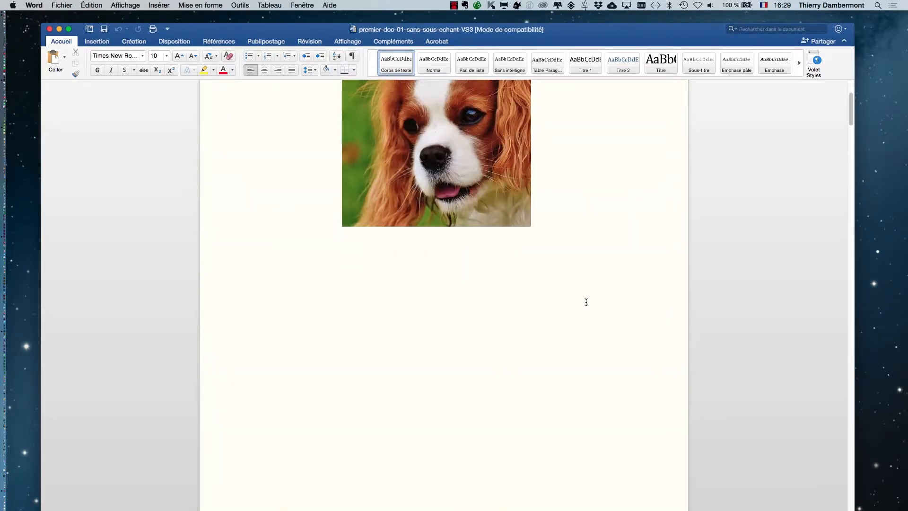
scroll(585, 304, down, 20)
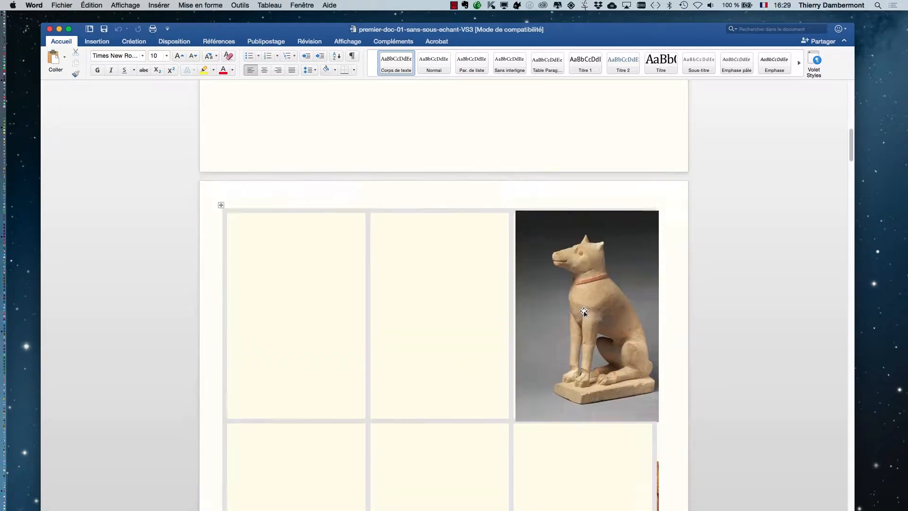
scroll(580, 316, down, 15)
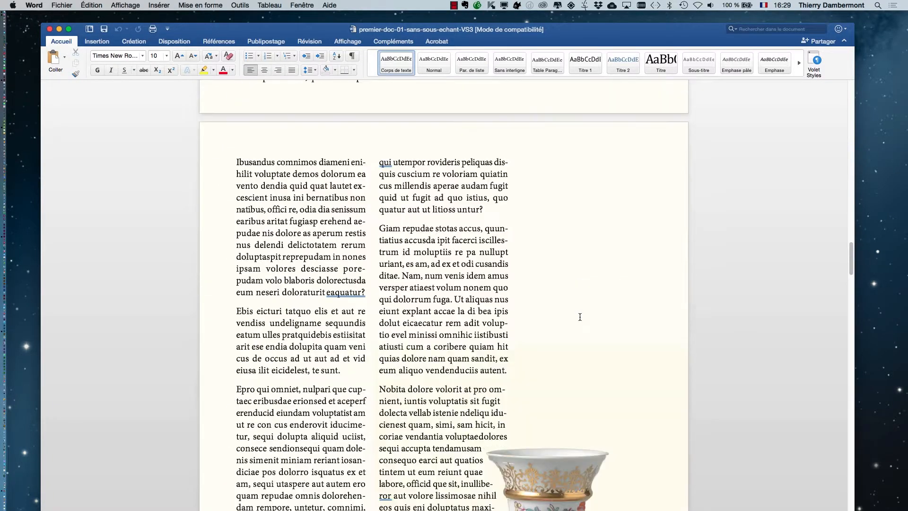
scroll(579, 317, down, 10)
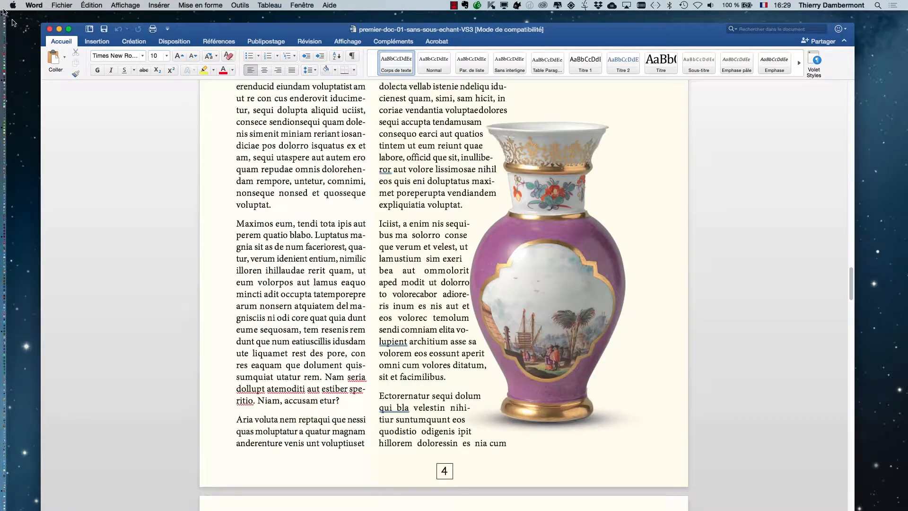
Close the converted document and quit Word
click(49, 29)
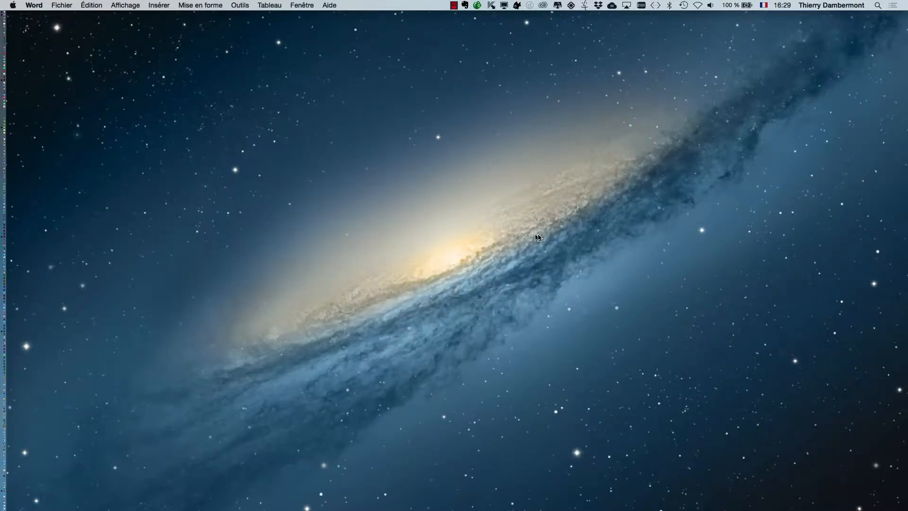
click(41, 5)
click(81, 108)
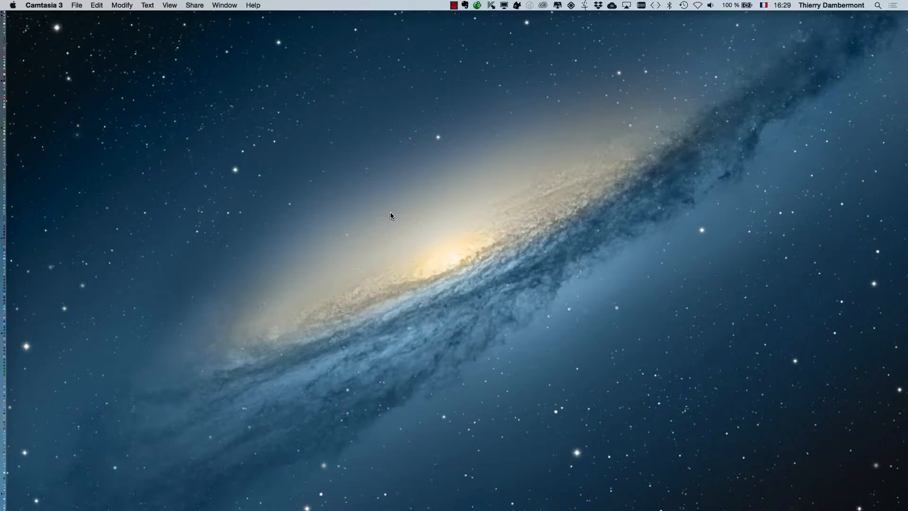
Switch to InDesign and close premier-doc-09.indd, saving its changes
key(super+Tab)
click(435, 289)
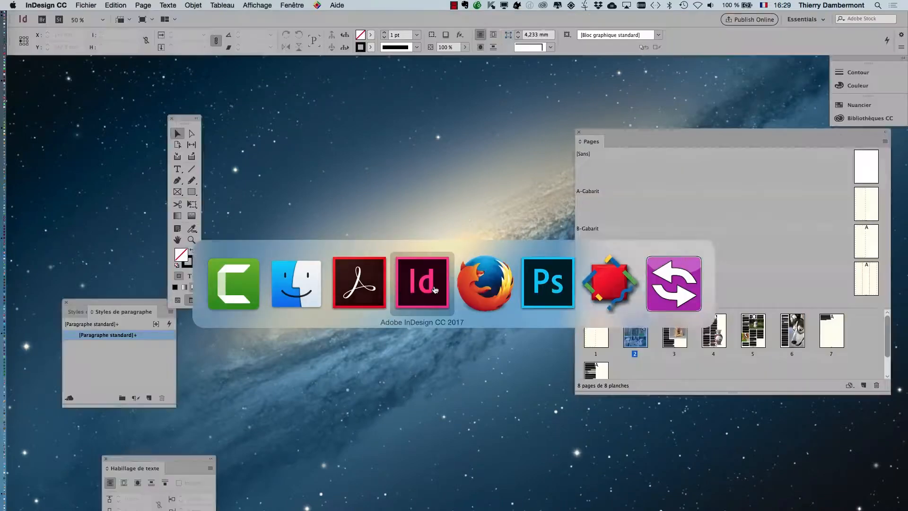
scroll(502, 190, up, 15)
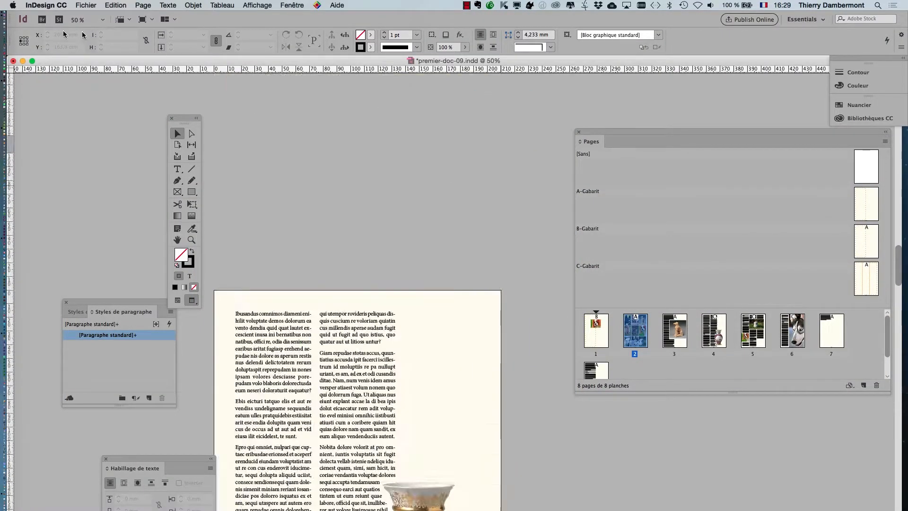
click(46, 5)
click(56, 73)
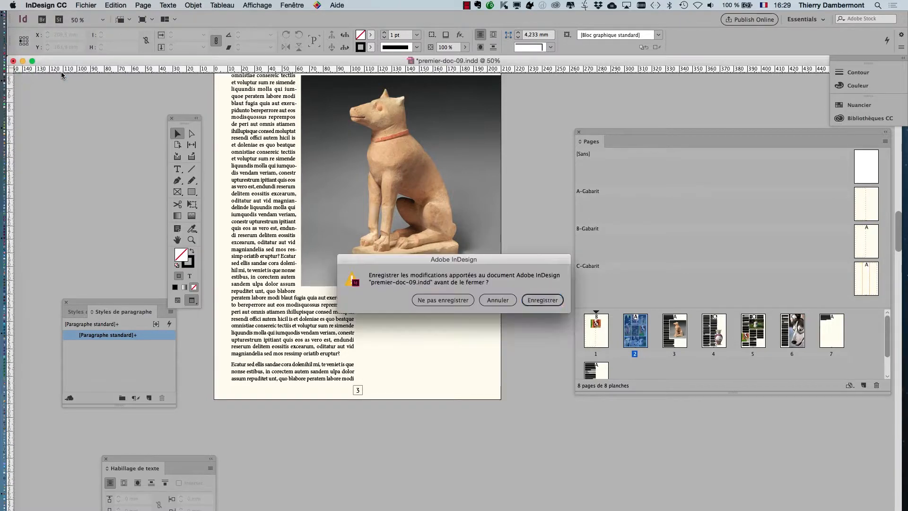
click(534, 301)
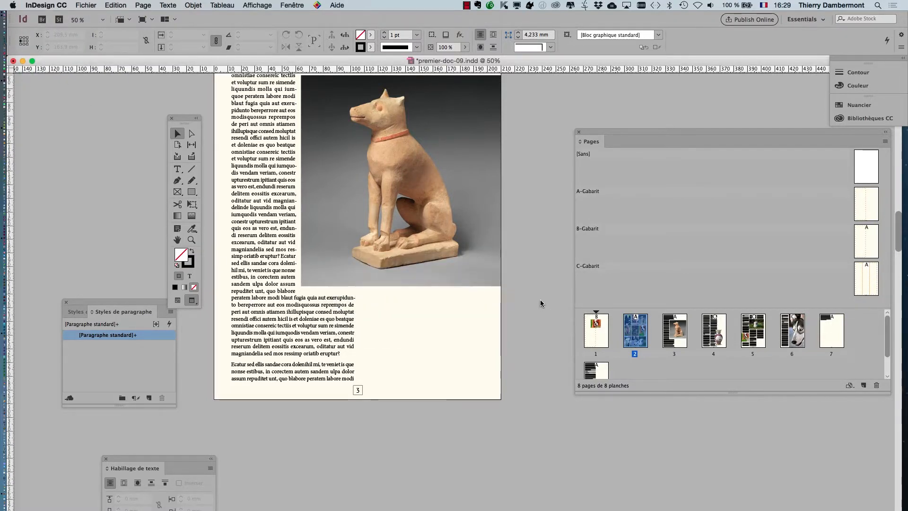